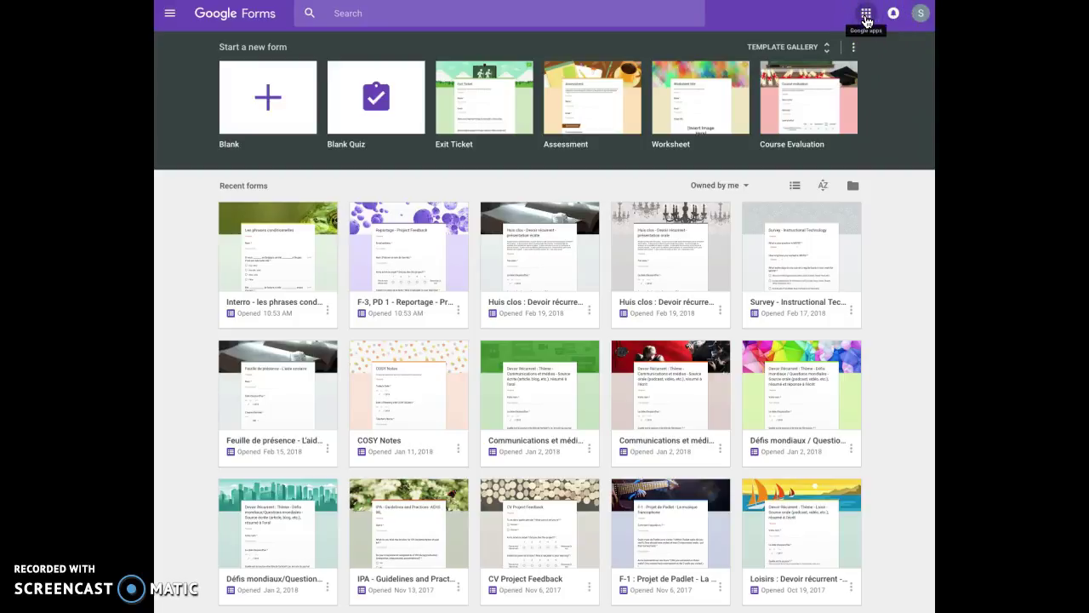
Browse the full Google apps list, then close it to return to the Forms home page
{"action": "left_click", "coordinate": [866, 15]}
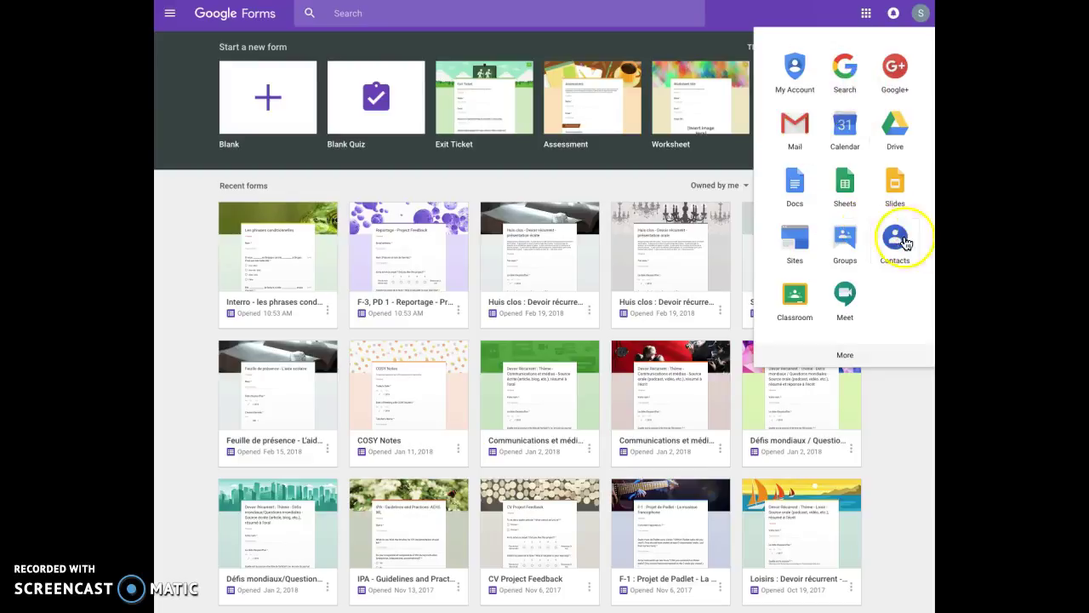
{"action": "left_click", "coordinate": [845, 356]}
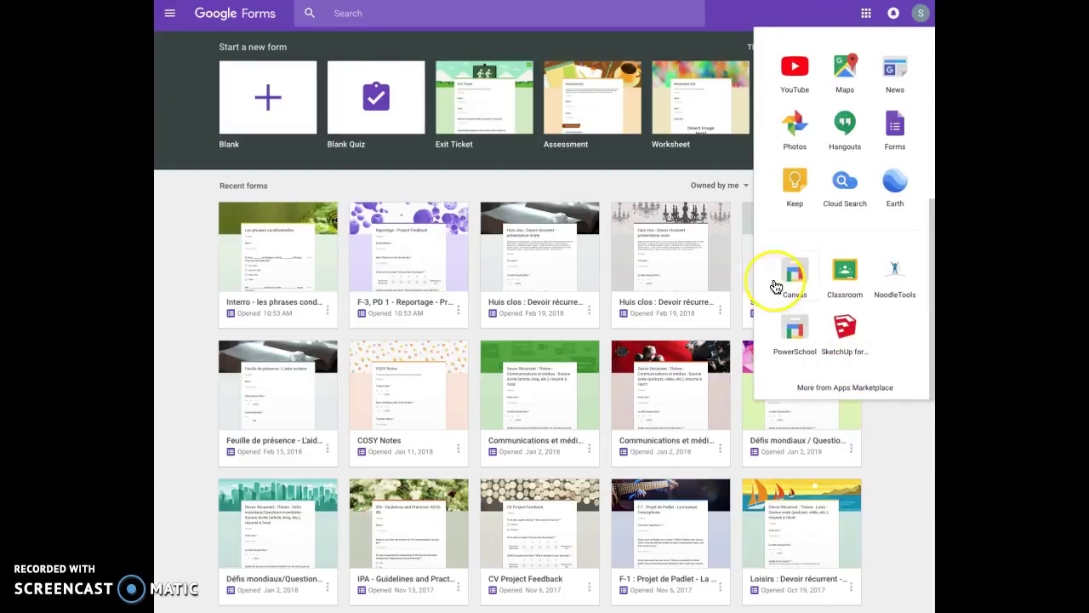
{"action": "left_click", "coordinate": [910, 562]}
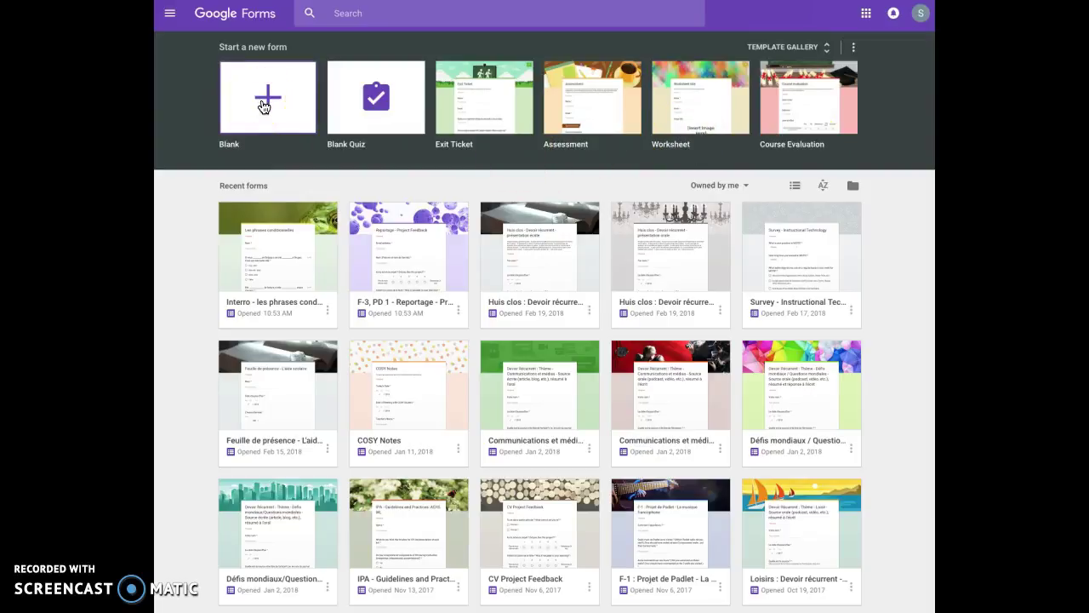
Start a blank form and rename its title to 'Test'
{"action": "left_click", "coordinate": [265, 103]}
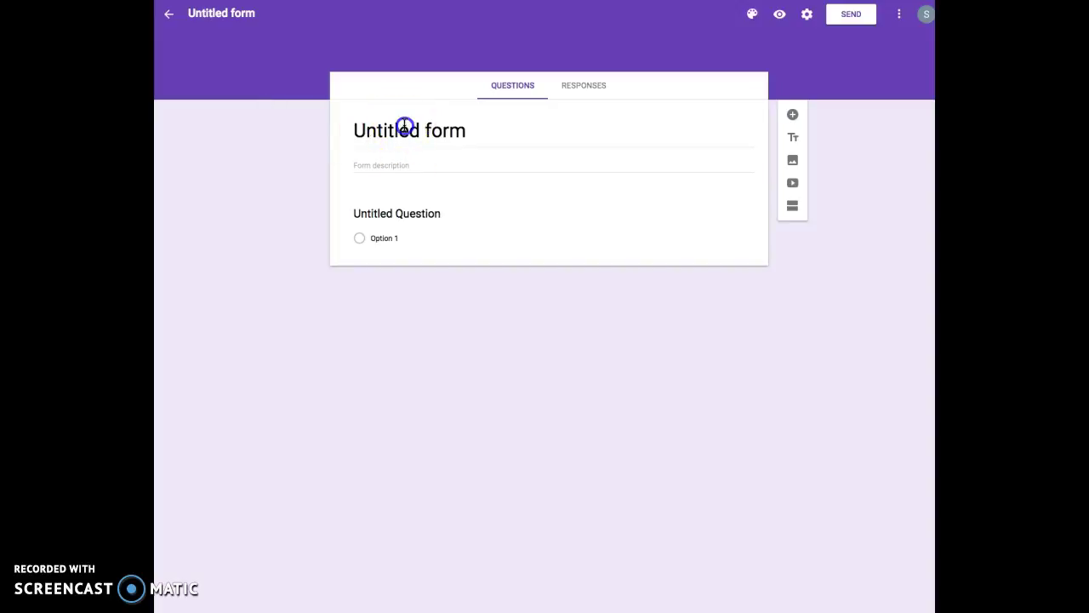
{"action": "left_click", "coordinate": [464, 132]}
{"action": "left_click_drag", "start_coordinate": [465, 134], "coordinate": [360, 130]}
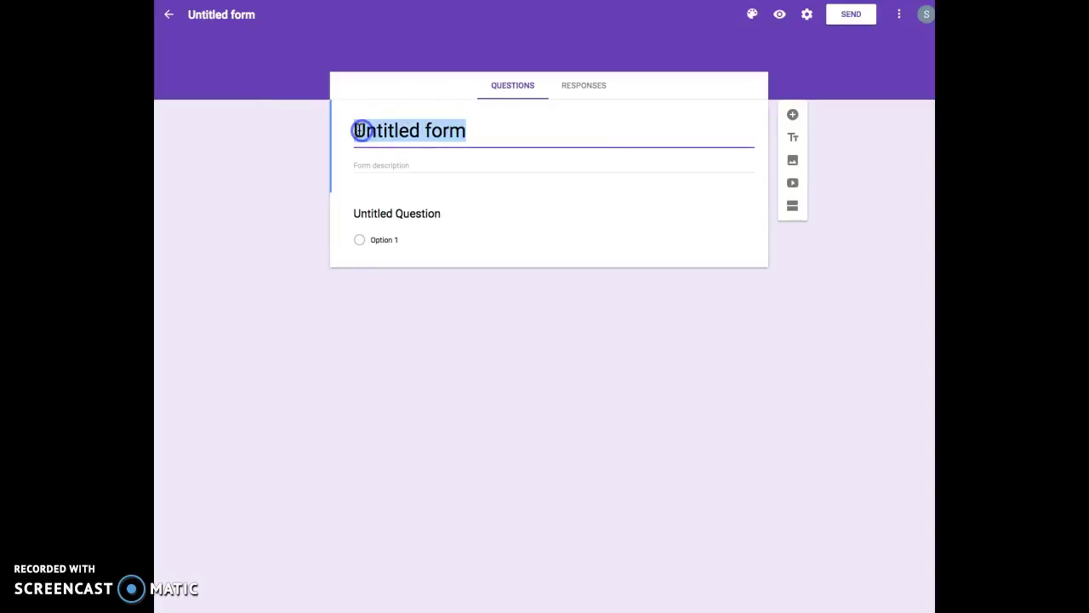
{"action": "type", "text": "Test"}
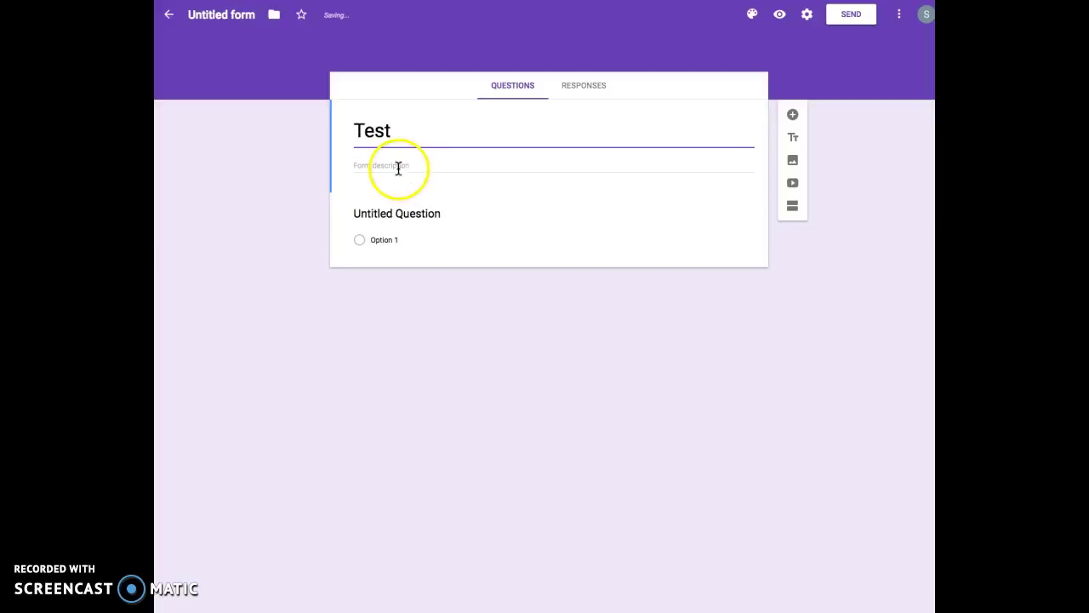
Make the first multiple-choice question required and select its placeholder title
{"action": "left_click", "coordinate": [408, 213]}
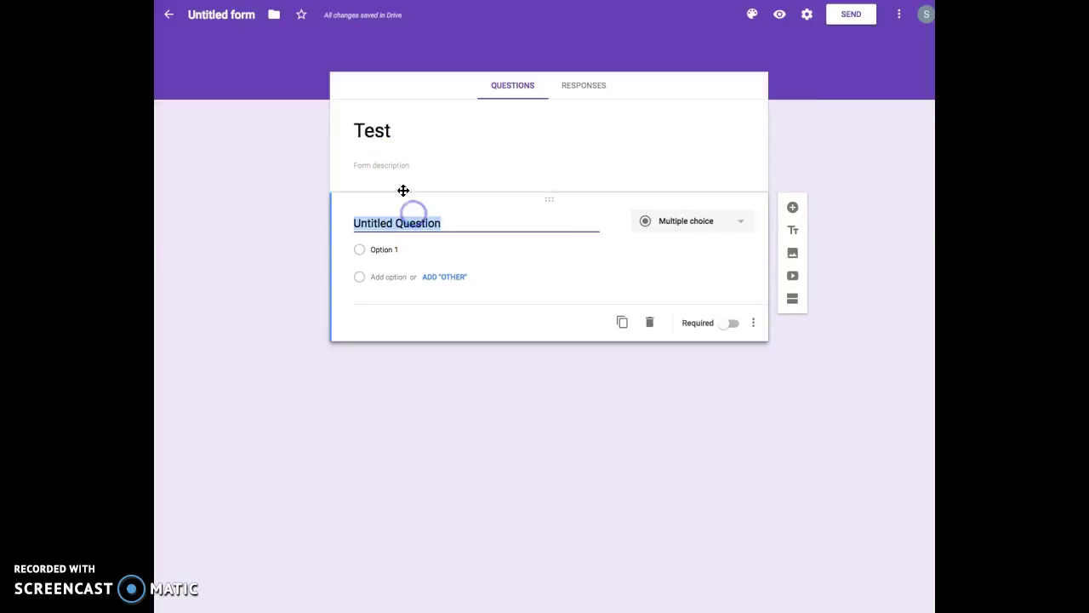
{"action": "left_click", "coordinate": [200, 15]}
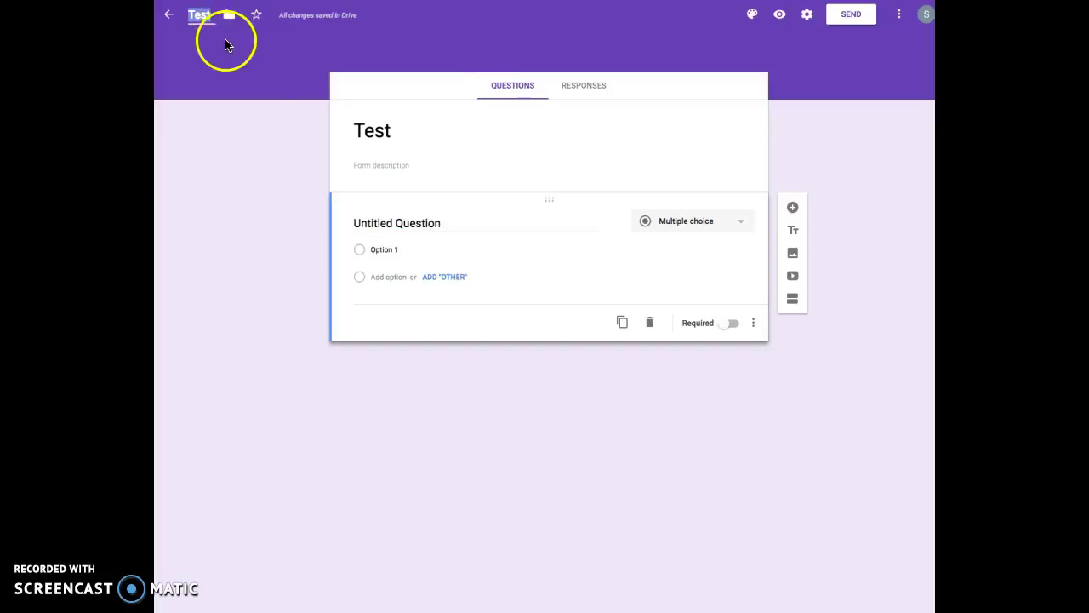
{"action": "left_click", "coordinate": [438, 223]}
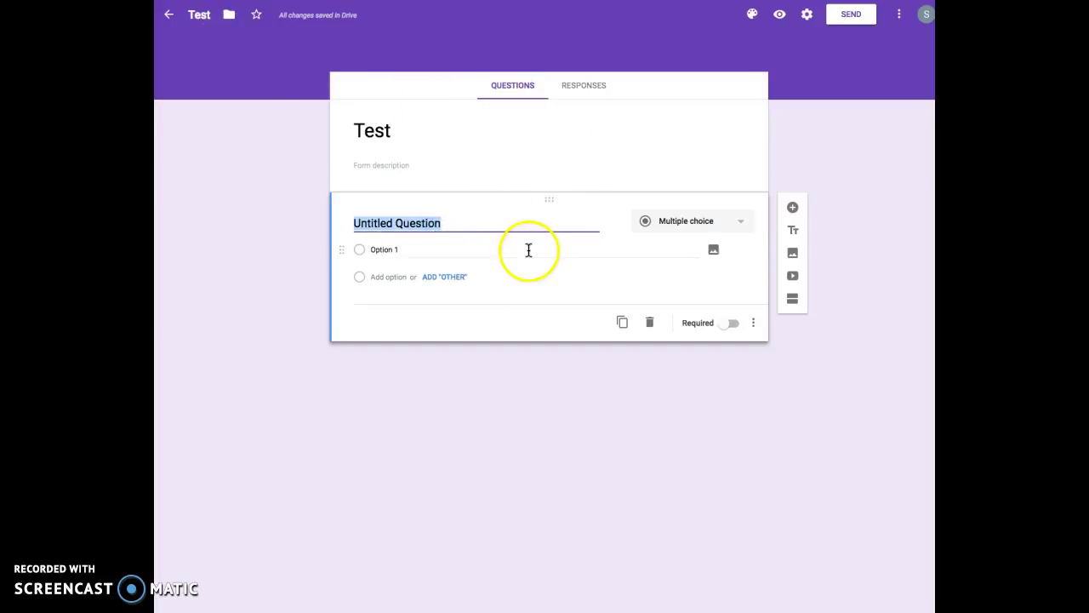
{"action": "left_click", "coordinate": [733, 326]}
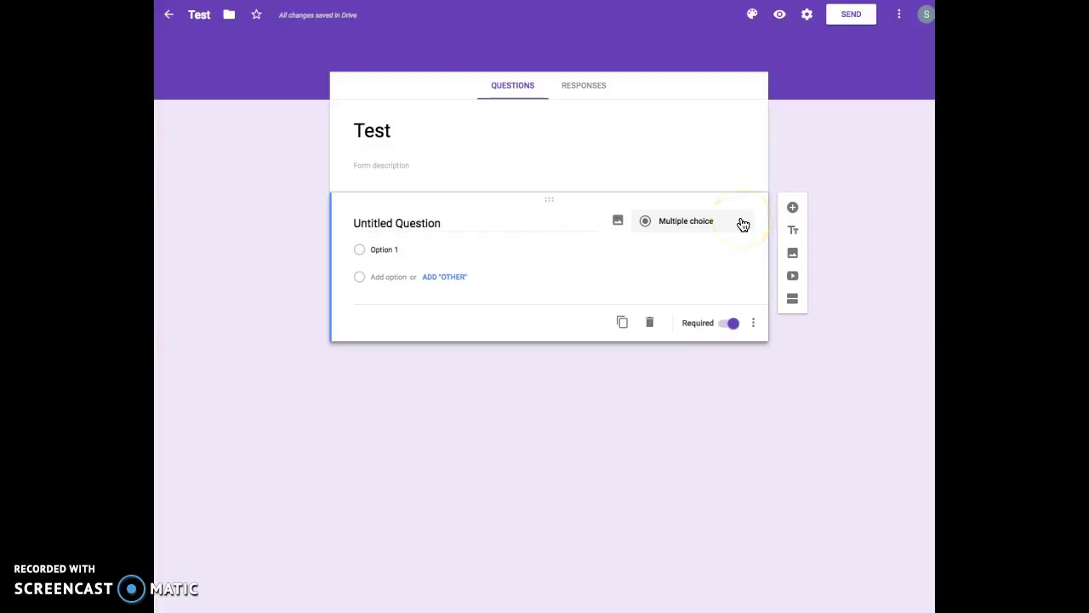
{"action": "left_click", "coordinate": [432, 223]}
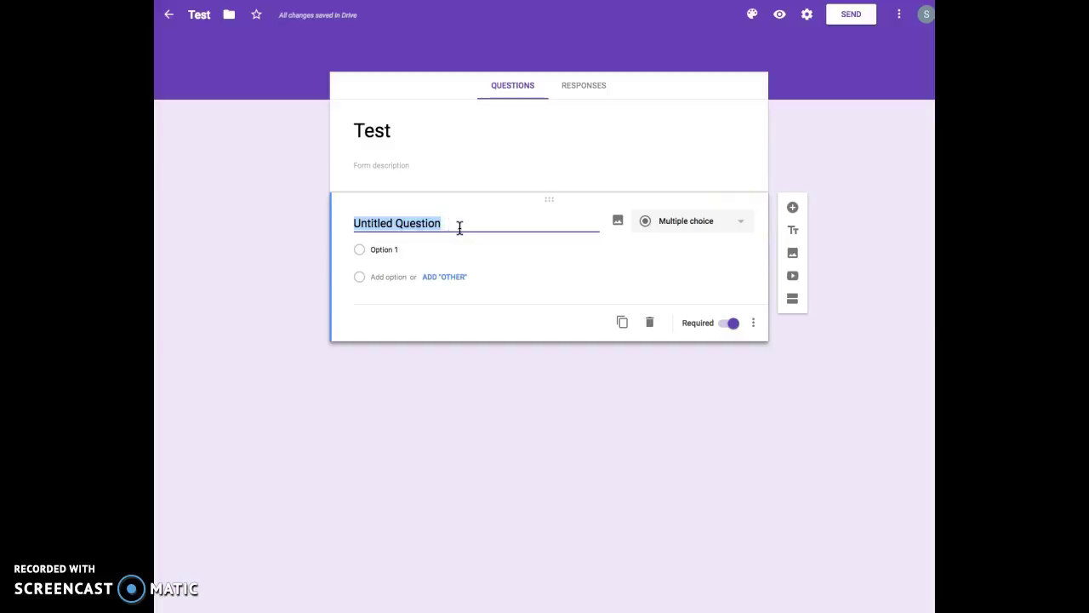
Title the first question 'What is your favorite color?' and make it Short answer
{"action": "type", "text": "What is your favorite color?"}
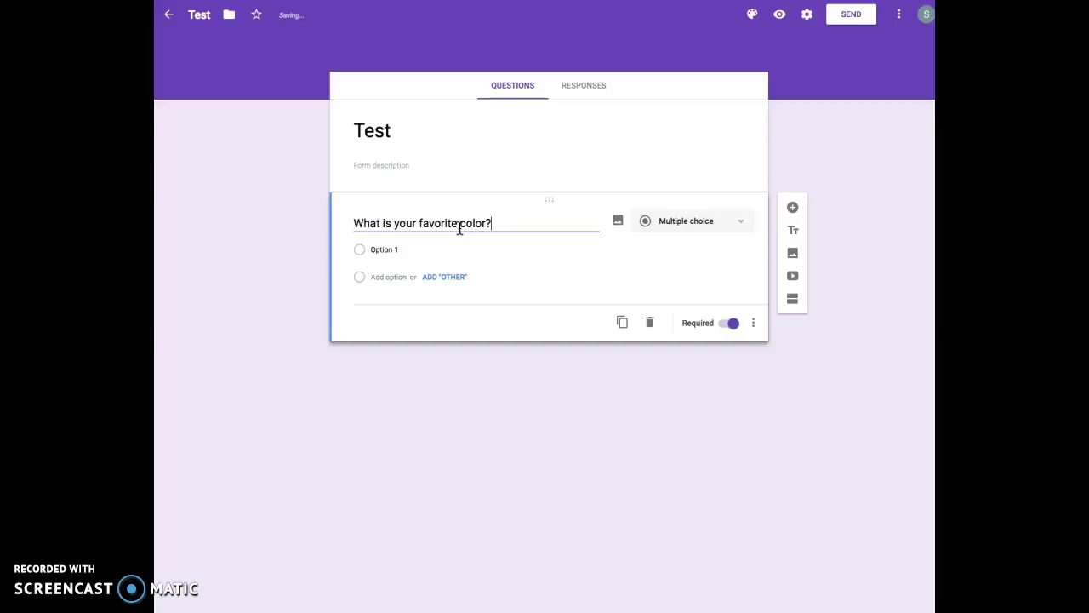
{"action": "left_click", "coordinate": [736, 228]}
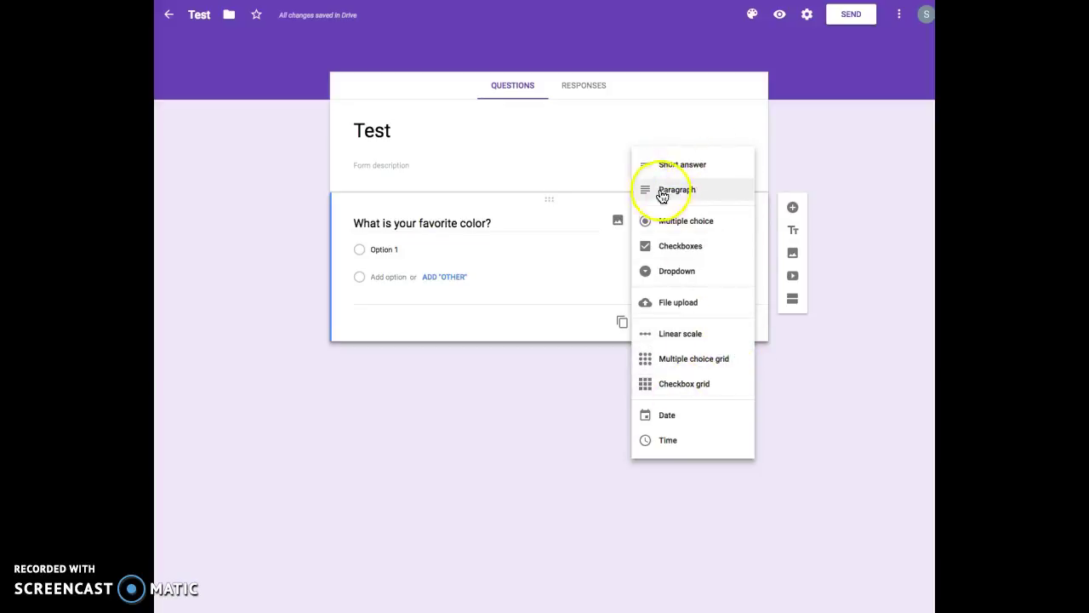
{"action": "left_click", "coordinate": [690, 167]}
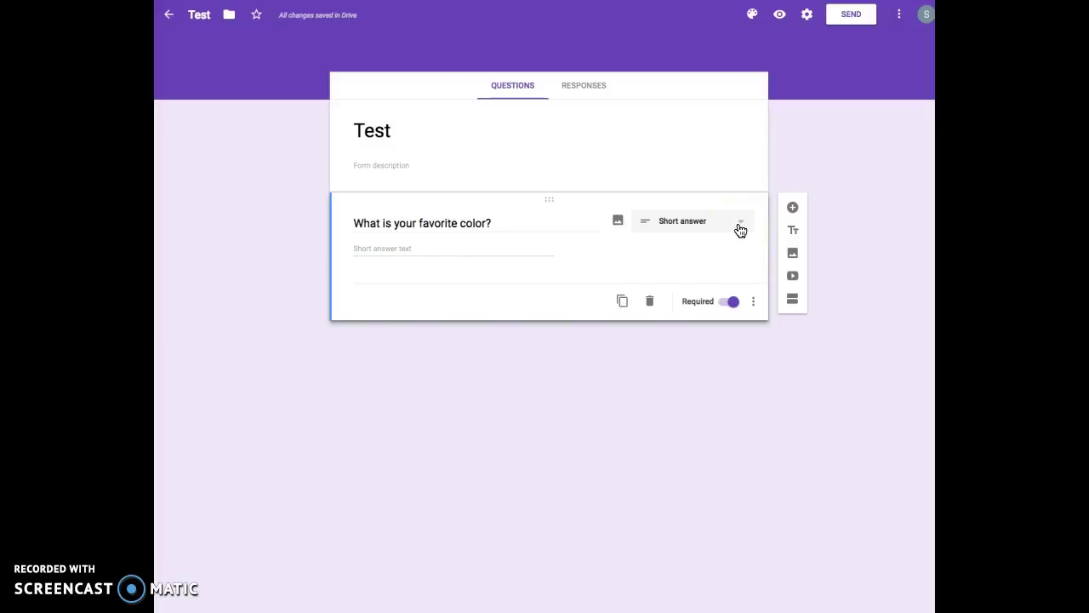
{"action": "left_click", "coordinate": [716, 391]}
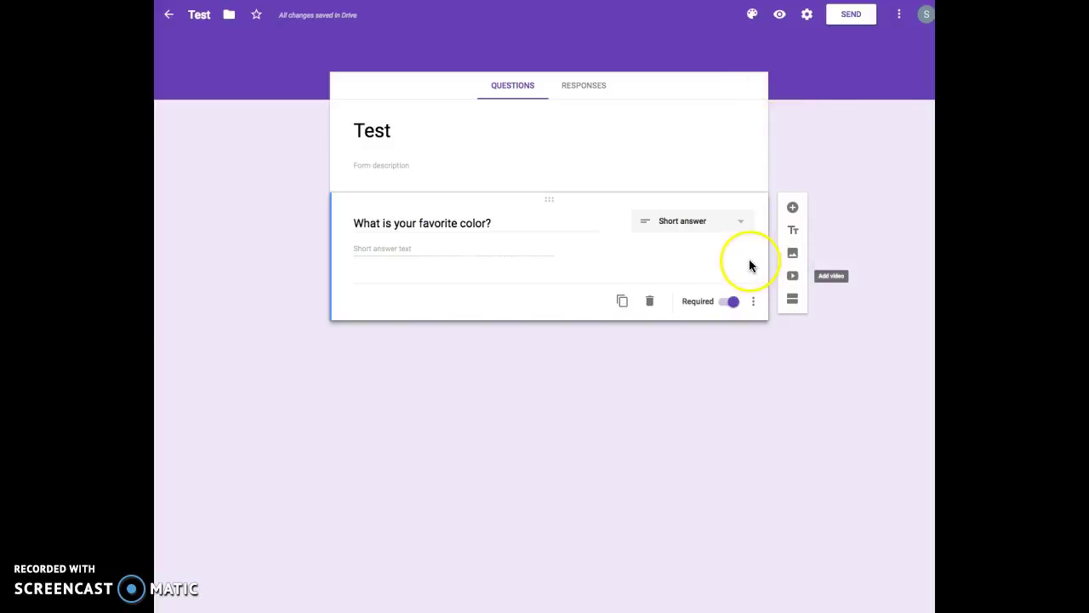
Duplicate the color question and reword the copy to 'What is your favorite animal?'
{"action": "left_click", "coordinate": [794, 210]}
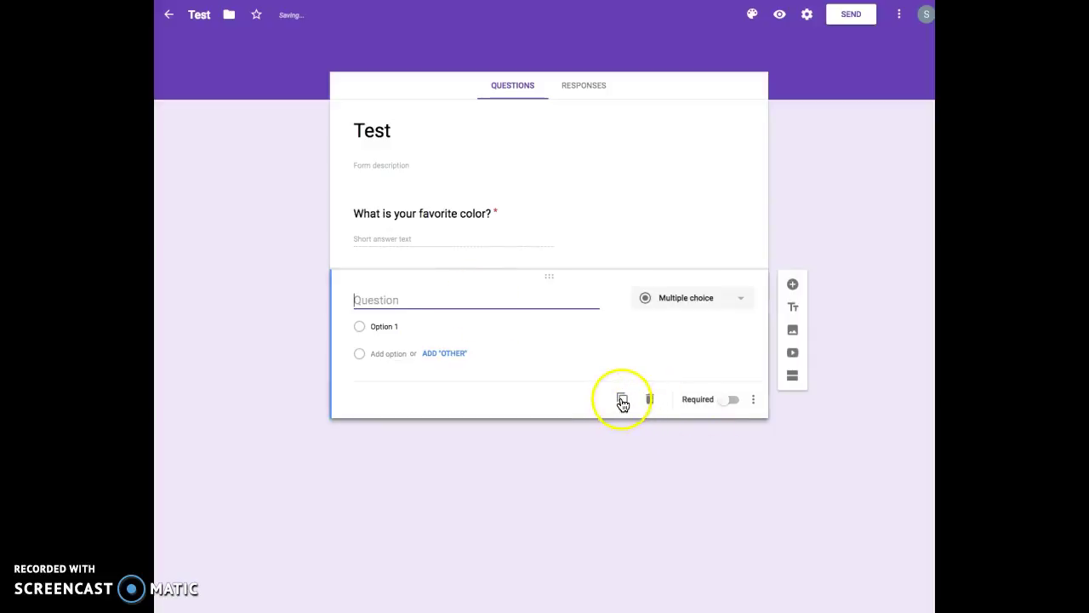
{"action": "left_click", "coordinate": [526, 209]}
{"action": "left_click", "coordinate": [624, 303]}
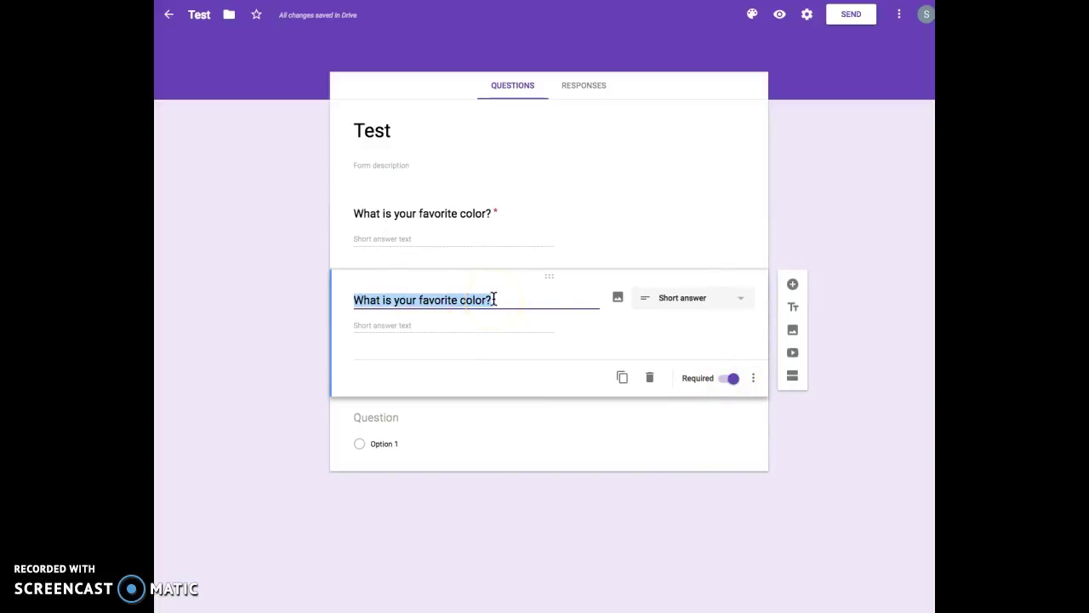
{"action": "left_click", "coordinate": [460, 301]}
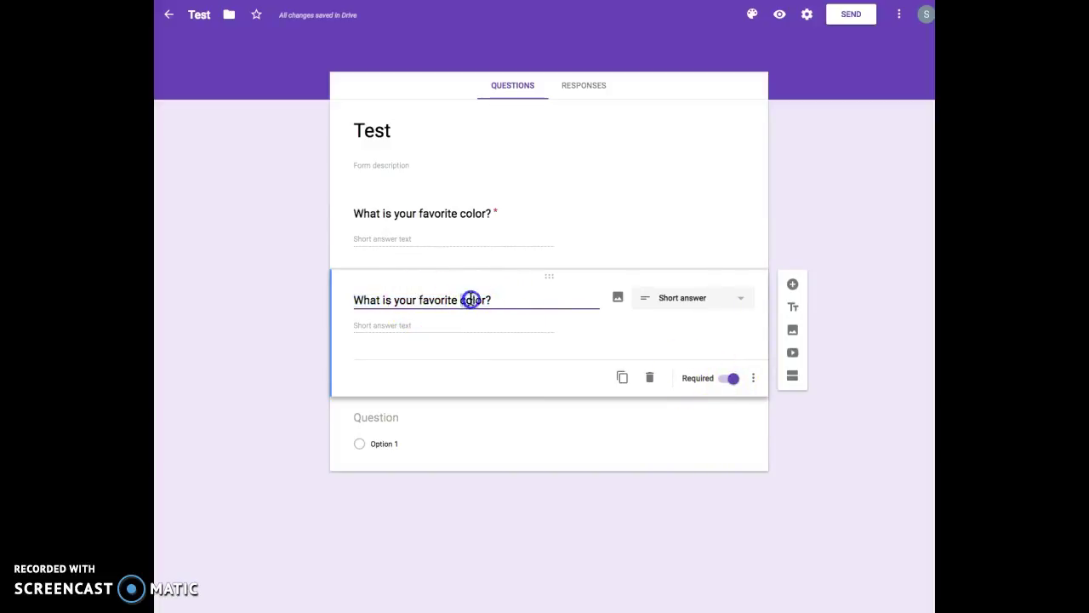
{"action": "type", "text": "anima"}
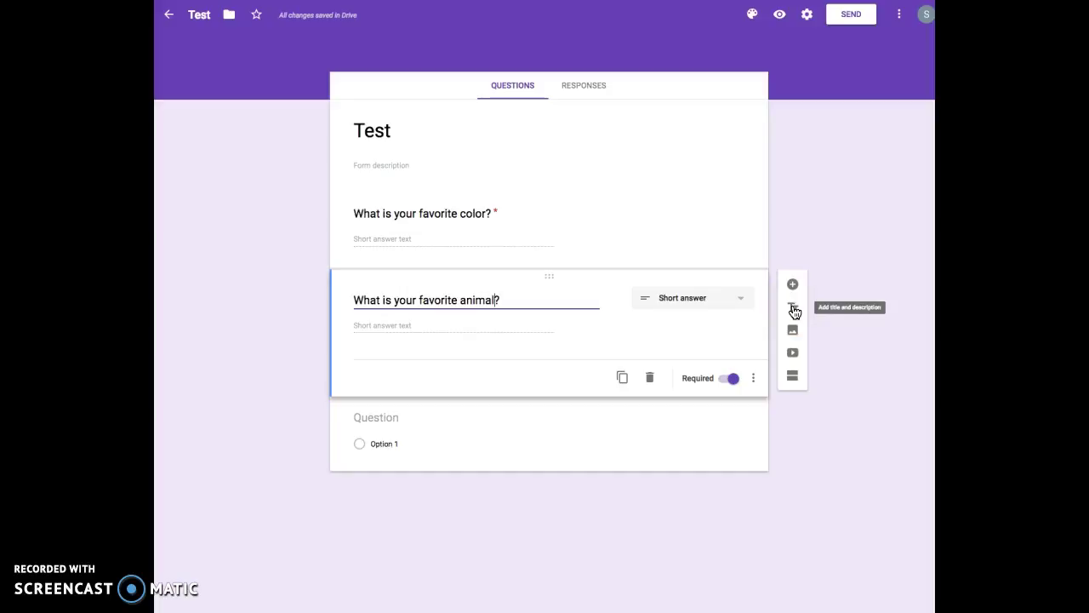
{"action": "left_click", "coordinate": [475, 327]}
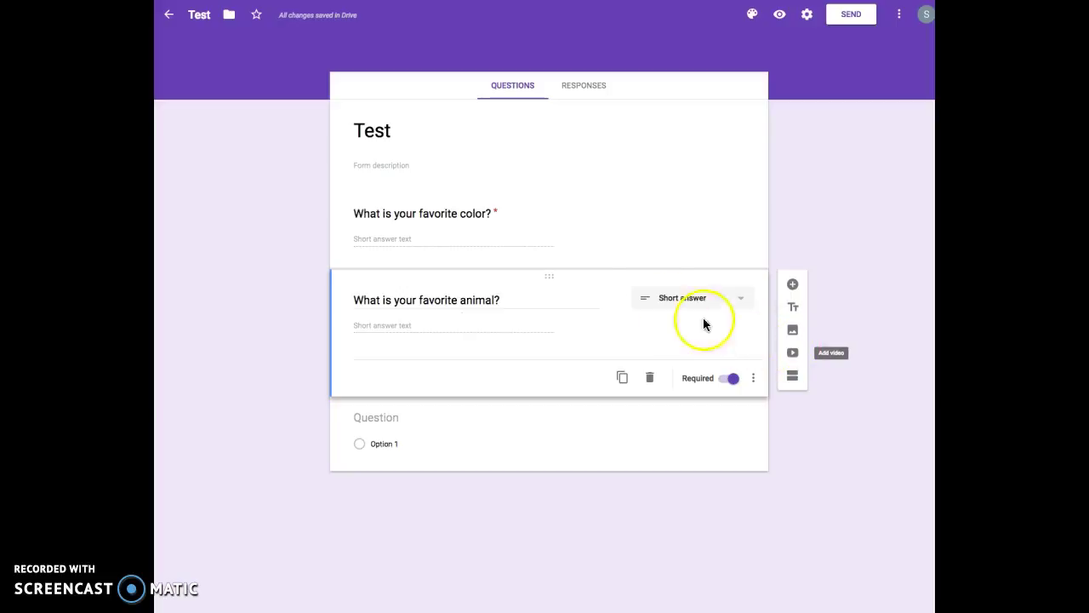
{"action": "mouse_move", "coordinate": [565, 312]}
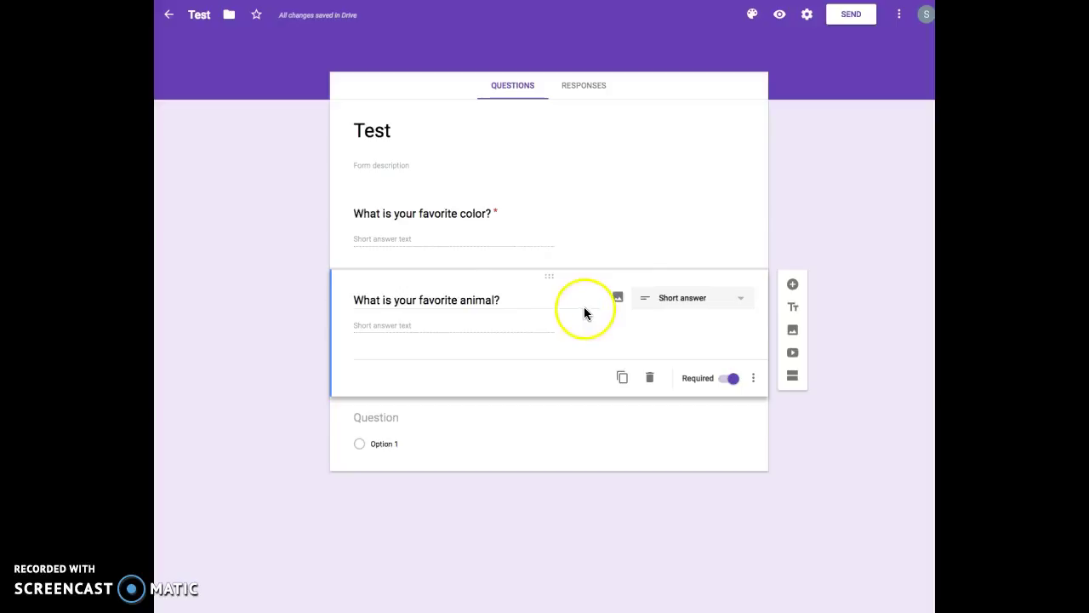
Add a second section to the form and switch the theme colour to green
{"action": "left_click", "coordinate": [794, 379]}
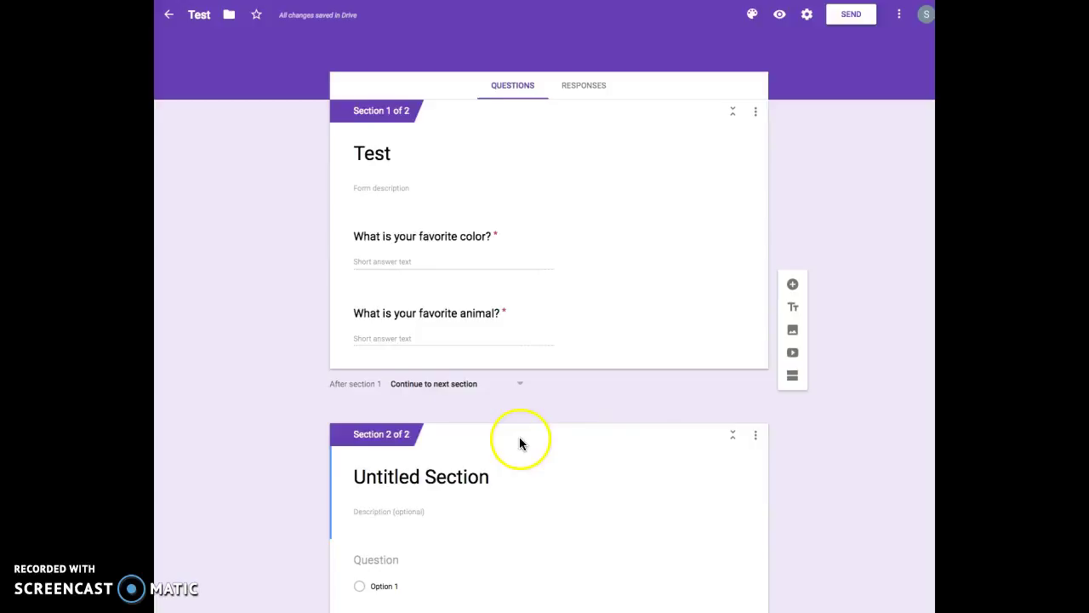
{"action": "left_click", "coordinate": [752, 16]}
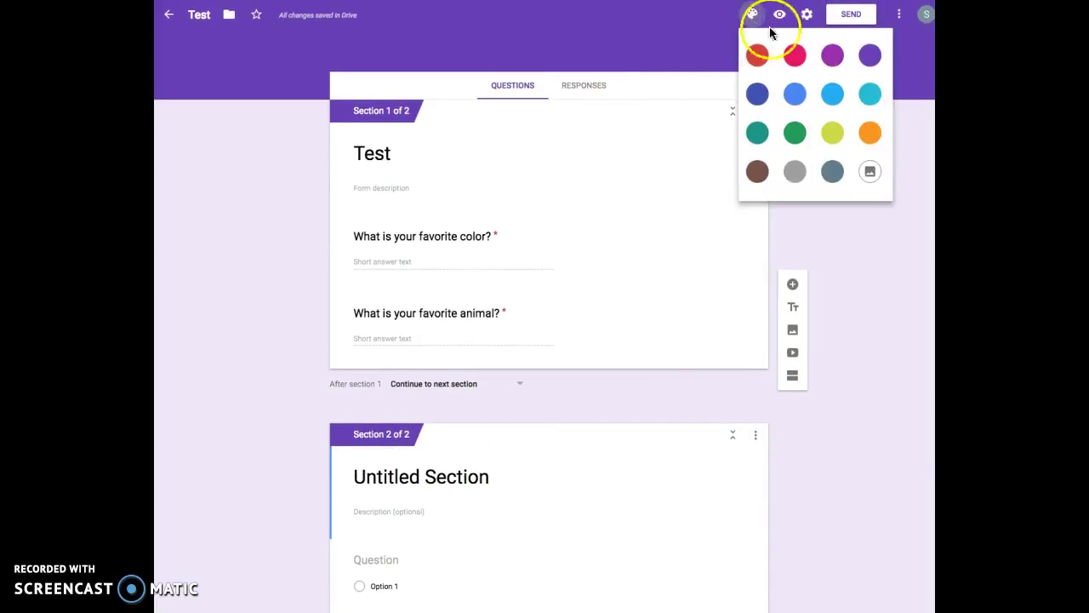
{"action": "left_click", "coordinate": [795, 133]}
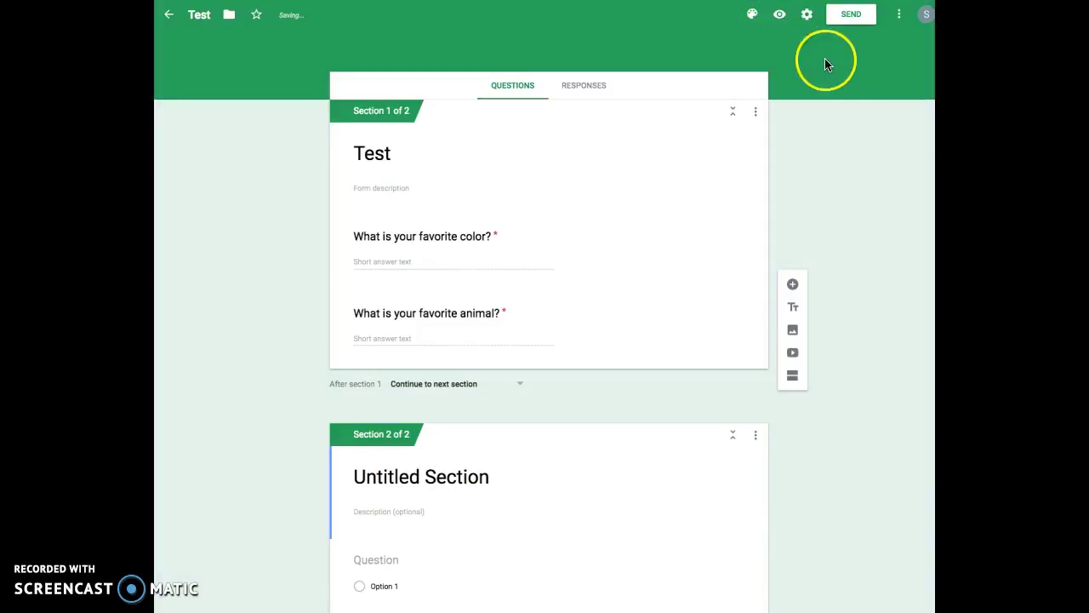
Apply the Food and dining table-setting photo as the form's header image
{"action": "left_click", "coordinate": [749, 17]}
{"action": "left_click", "coordinate": [868, 168]}
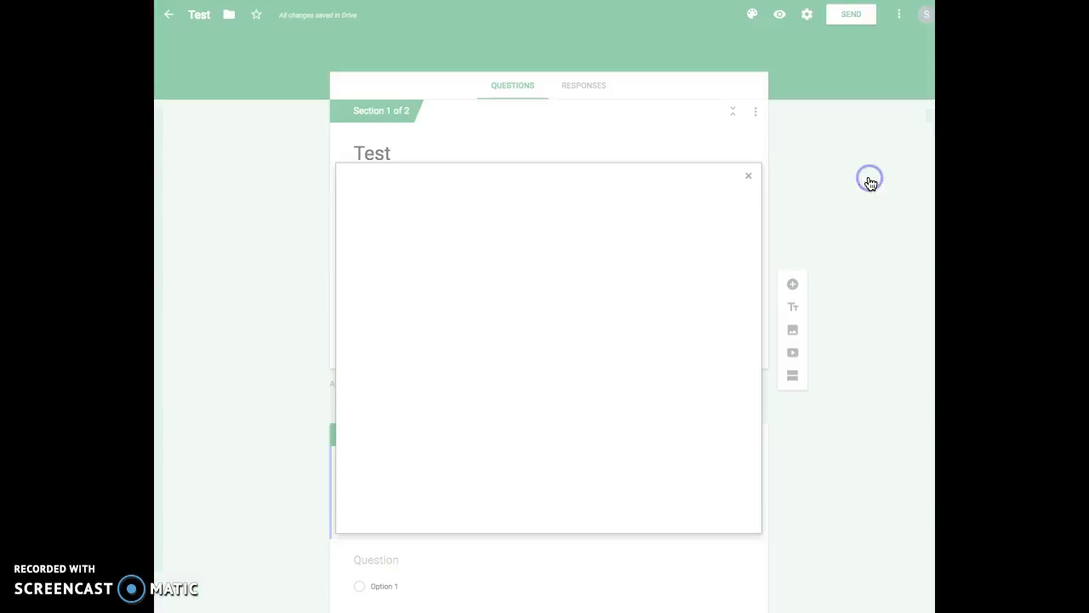
{"action": "left_click", "coordinate": [365, 227]}
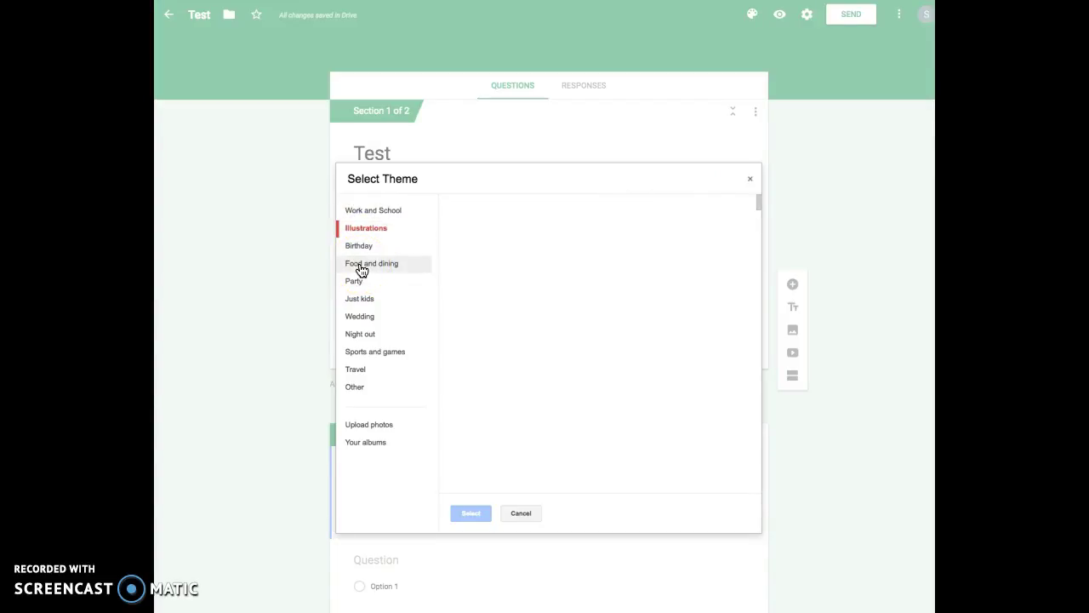
{"action": "left_click", "coordinate": [361, 267]}
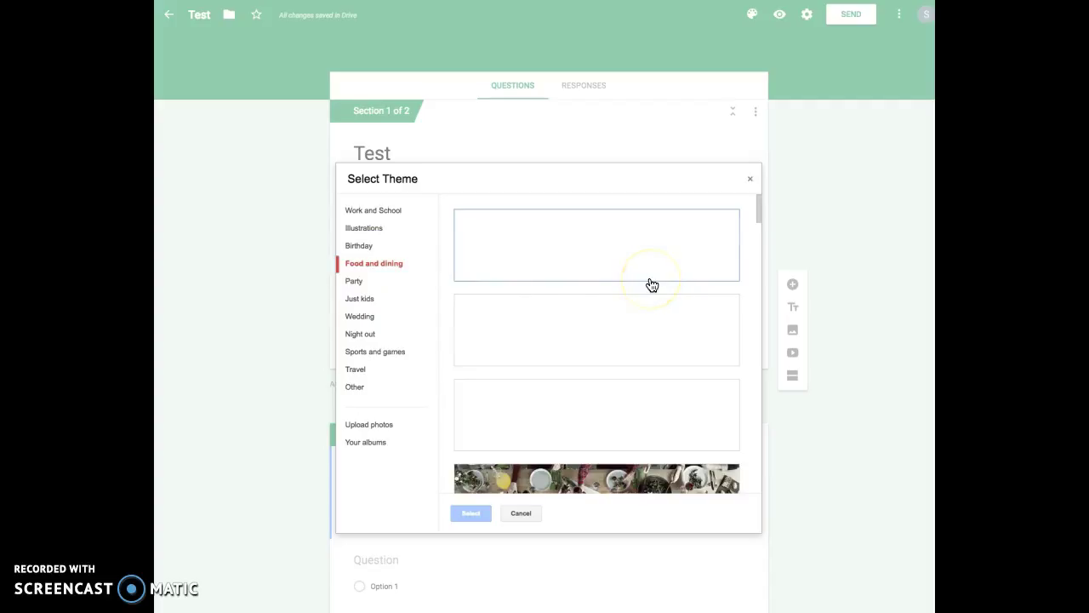
{"action": "scroll", "coordinate": [652, 285], "scroll_direction": "down", "scroll_amount": 3}
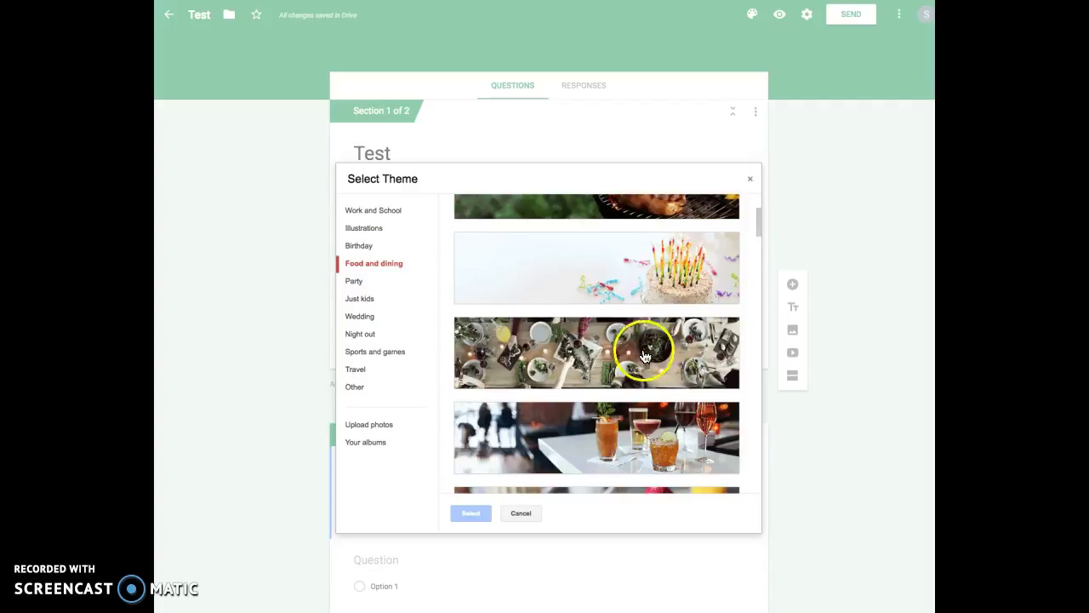
{"action": "left_click", "coordinate": [642, 349]}
{"action": "left_click", "coordinate": [471, 513]}
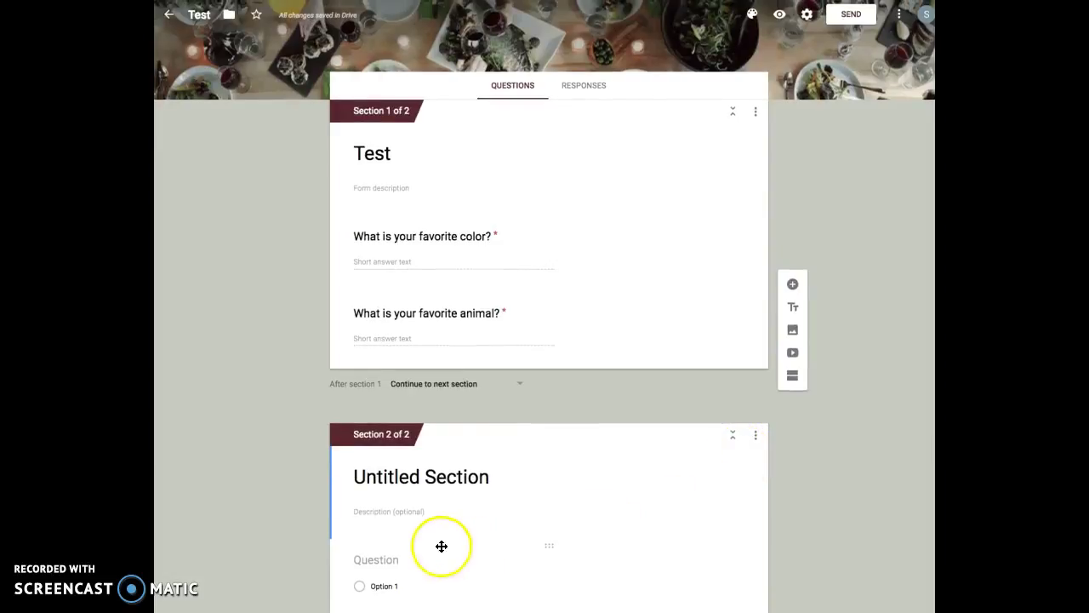
Make section 2's question a 1–5 linear scale titled 'How much do you like football?'
{"action": "left_click", "coordinate": [387, 560]}
{"action": "left_click", "coordinate": [738, 570]}
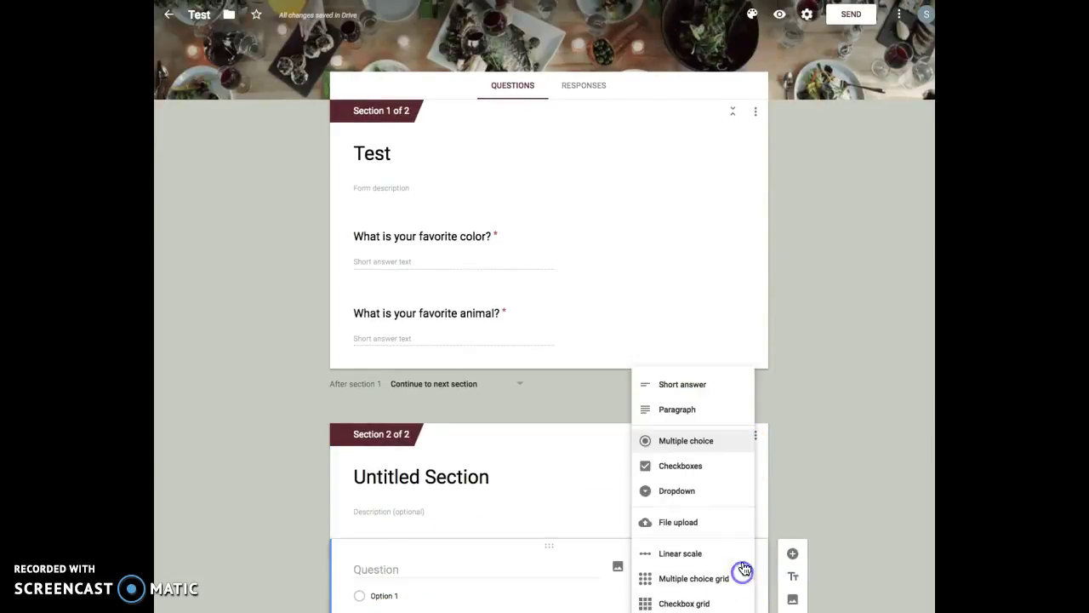
{"action": "left_click", "coordinate": [695, 563]}
{"action": "left_click", "coordinate": [695, 563]}
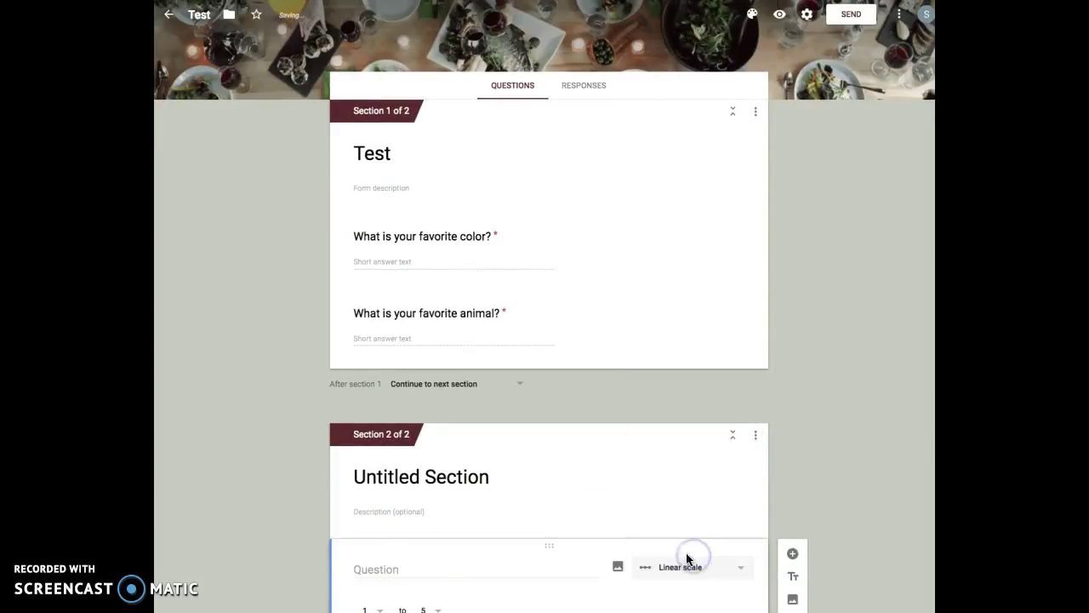
{"action": "left_click", "coordinate": [361, 509]}
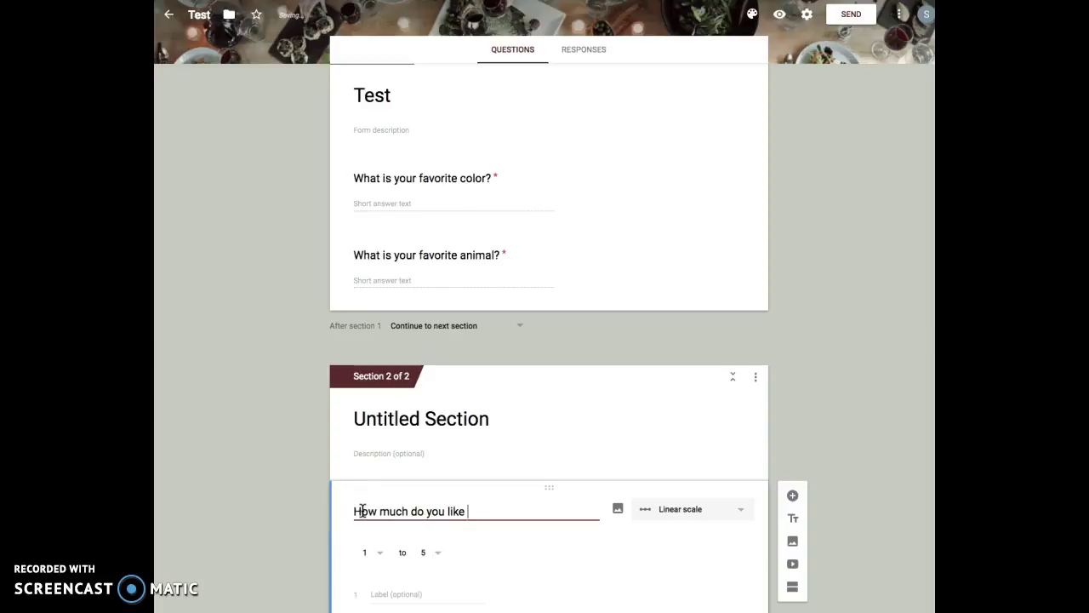
{"action": "type", "text": "ball?"}
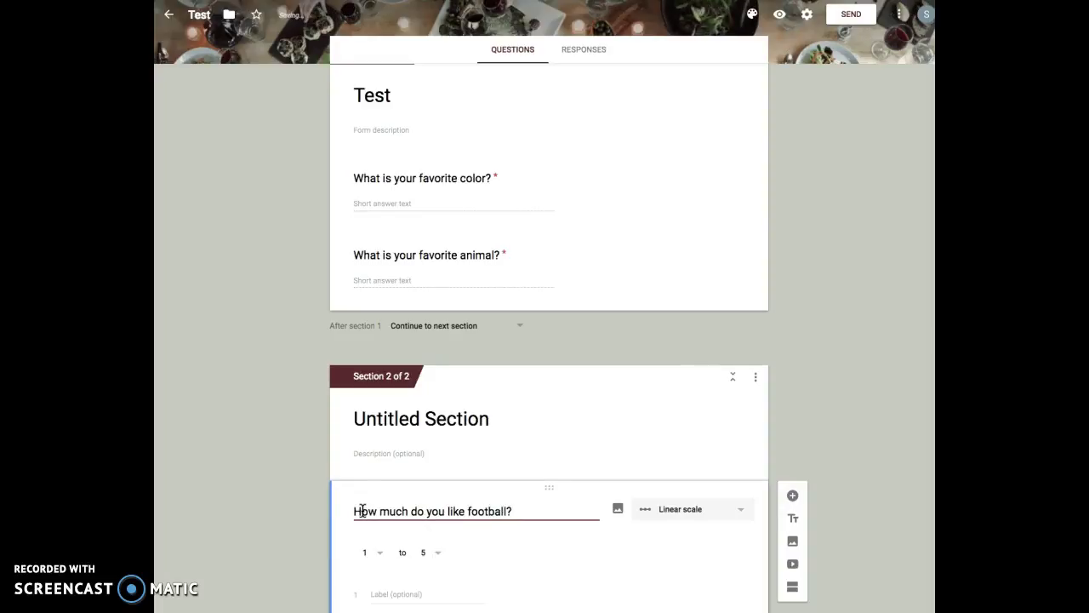
{"action": "scroll", "coordinate": [363, 511], "scroll_direction": "down", "scroll_amount": 1}
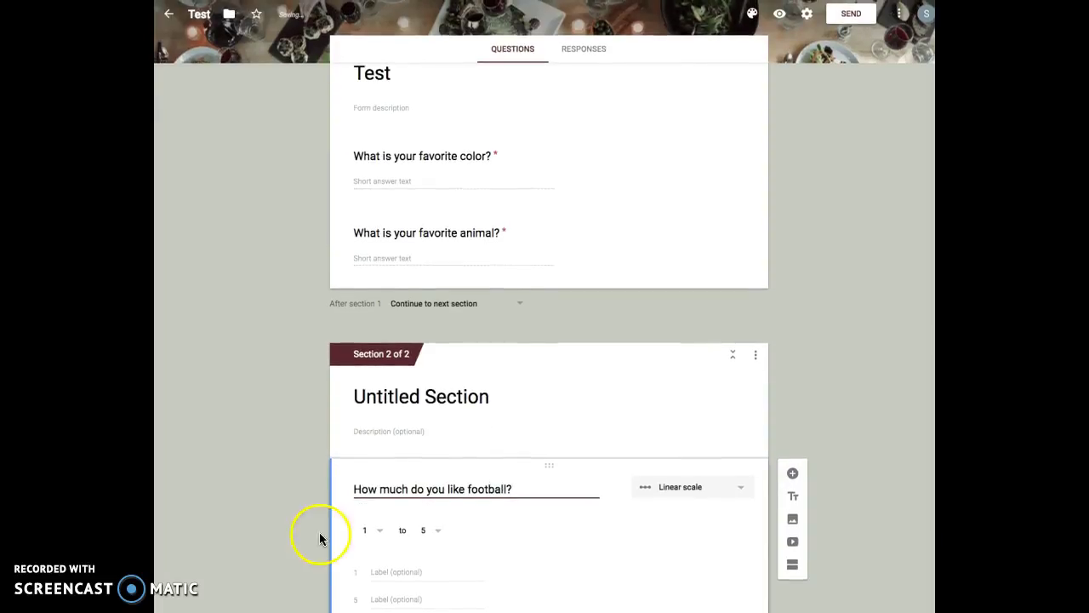
Label the scale's low end 'Not at all' and fill in the high-end label
{"action": "left_click", "coordinate": [404, 571]}
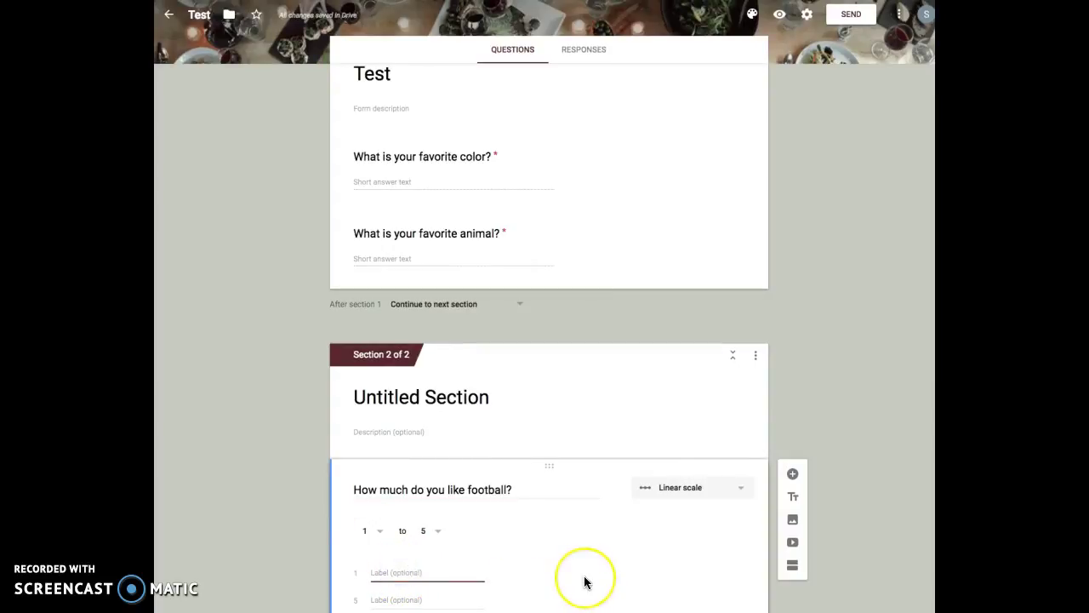
{"action": "type", "text": "Not a"}
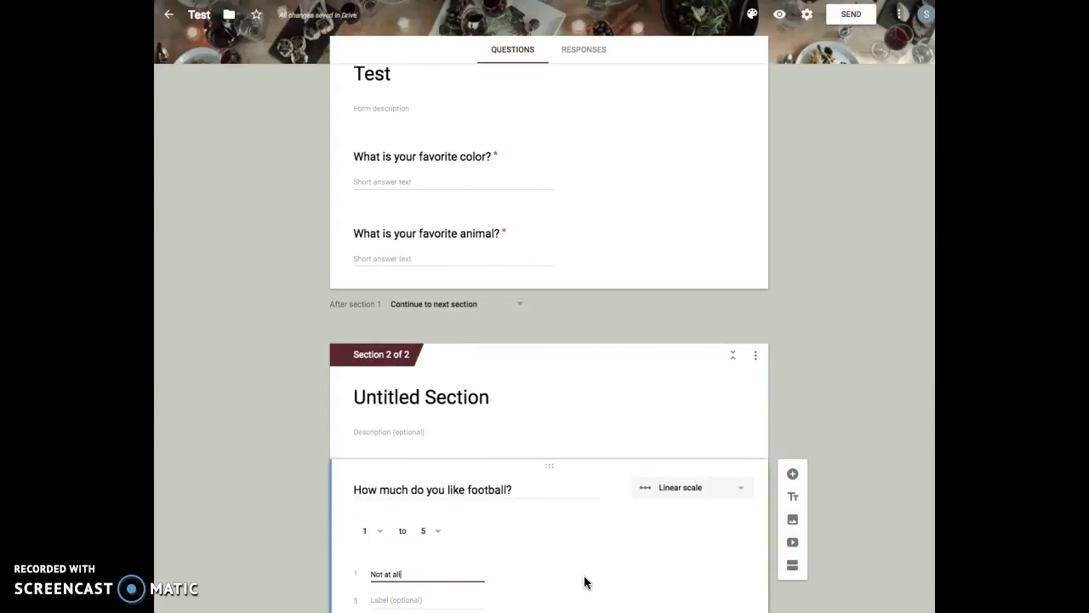
{"action": "type", "text": "t all"}
{"action": "scroll", "coordinate": [583, 580], "scroll_direction": "up", "scroll_amount": 1}
{"action": "scroll", "coordinate": [510, 596], "scroll_direction": "down", "scroll_amount": 1}
{"action": "left_click", "coordinate": [422, 600]}
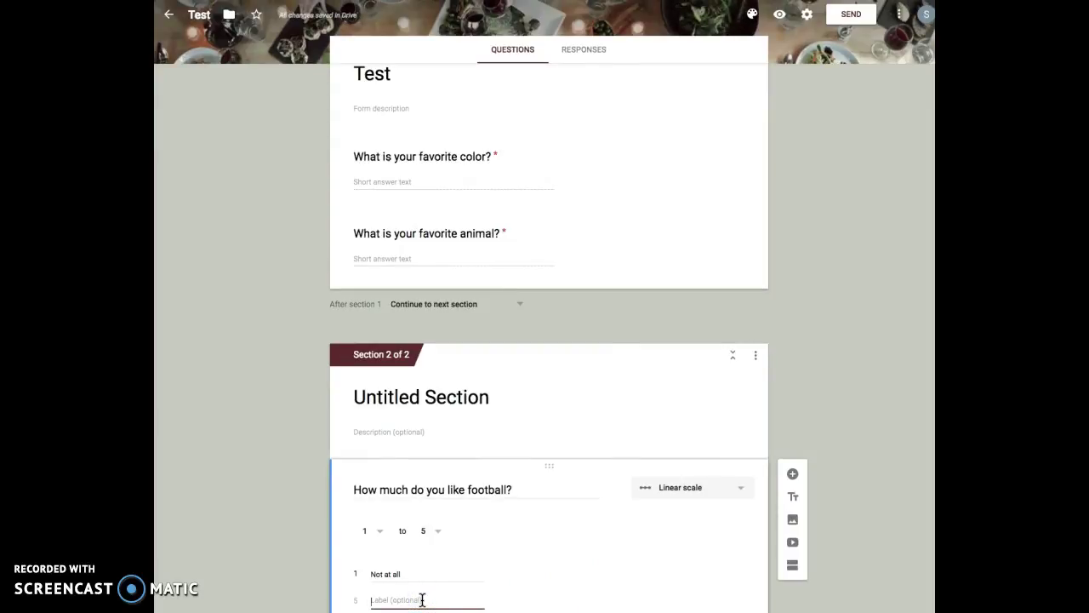
{"action": "type", "text": "It is my passion in life!"}
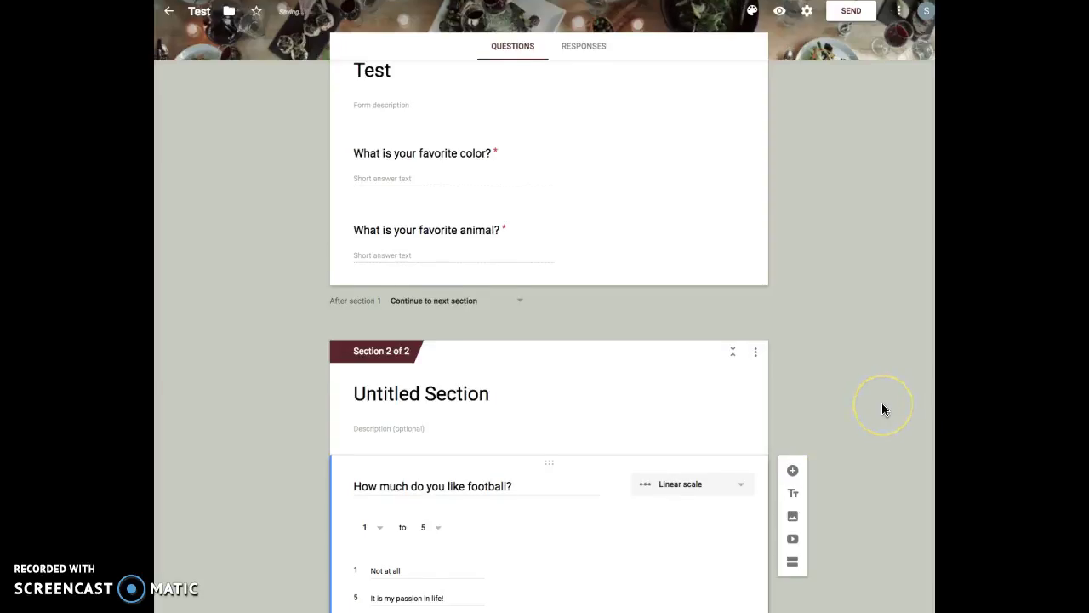
{"action": "scroll", "coordinate": [881, 409], "scroll_direction": "up", "scroll_amount": 2}
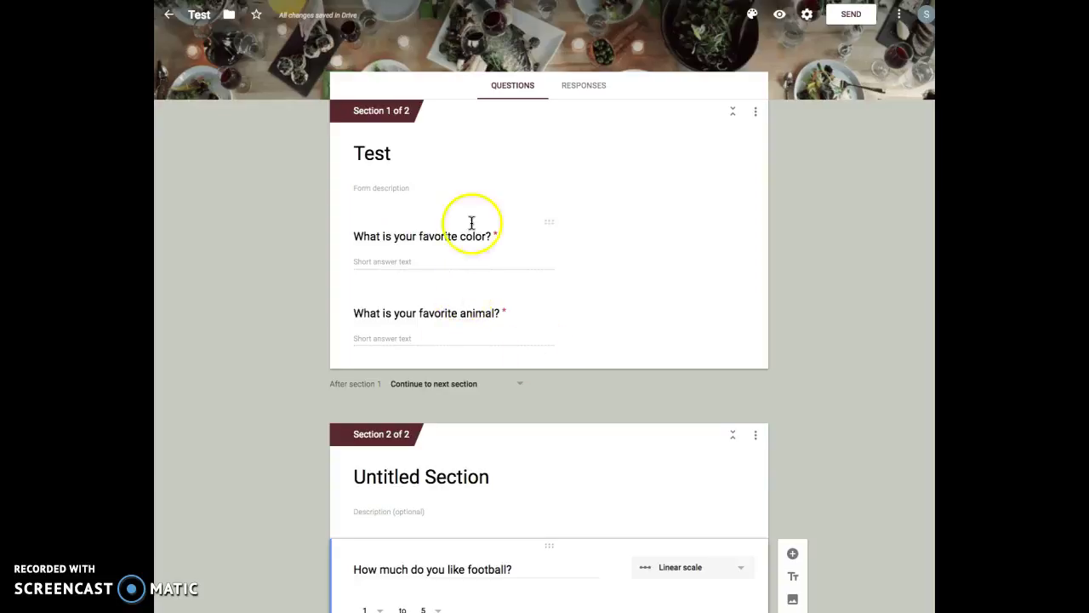
Check the Section 1 options and the color question's types, then open form Settings
{"action": "left_click", "coordinate": [675, 199]}
{"action": "left_click", "coordinate": [755, 111]}
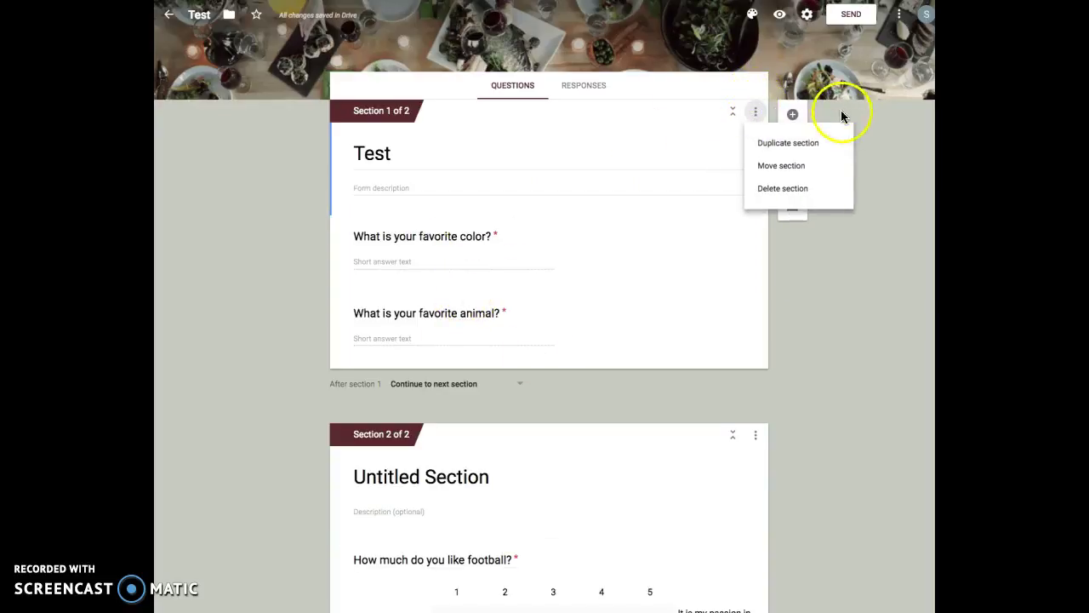
{"action": "left_click", "coordinate": [897, 133]}
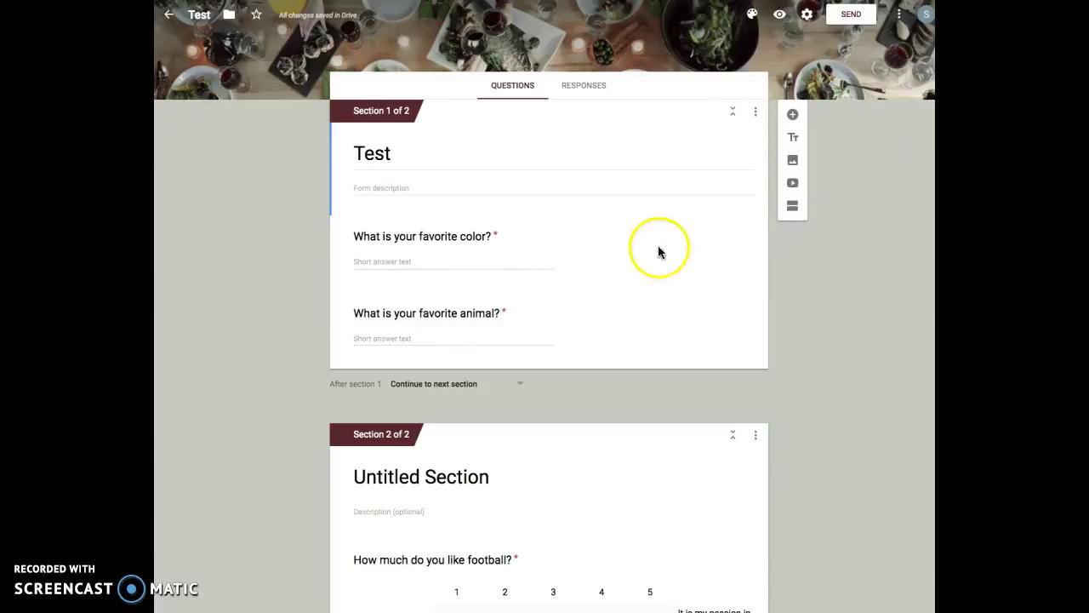
{"action": "left_click", "coordinate": [548, 222]}
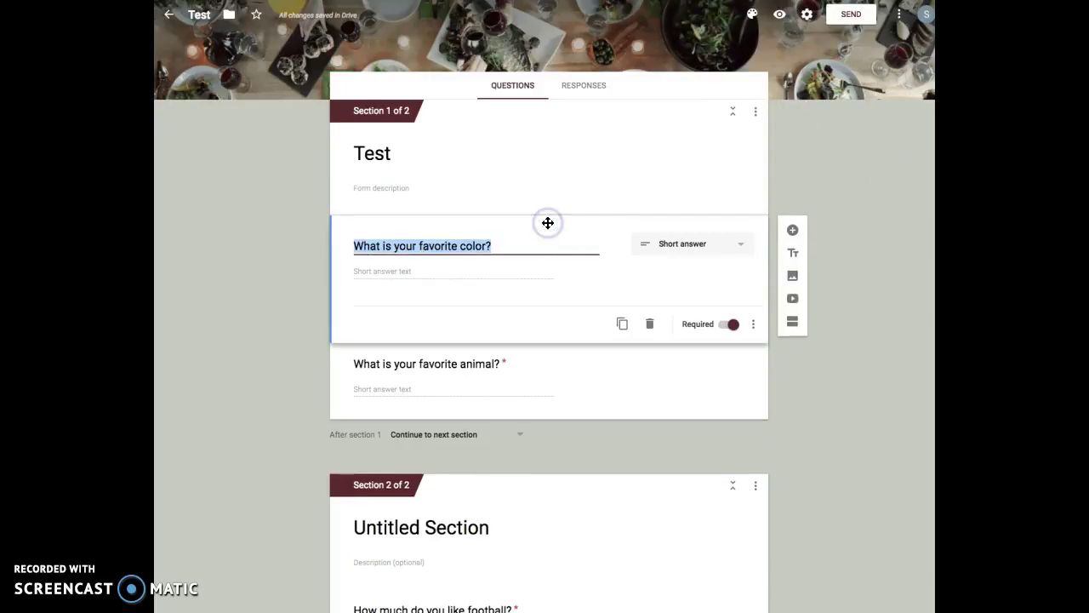
{"action": "left_click", "coordinate": [750, 247]}
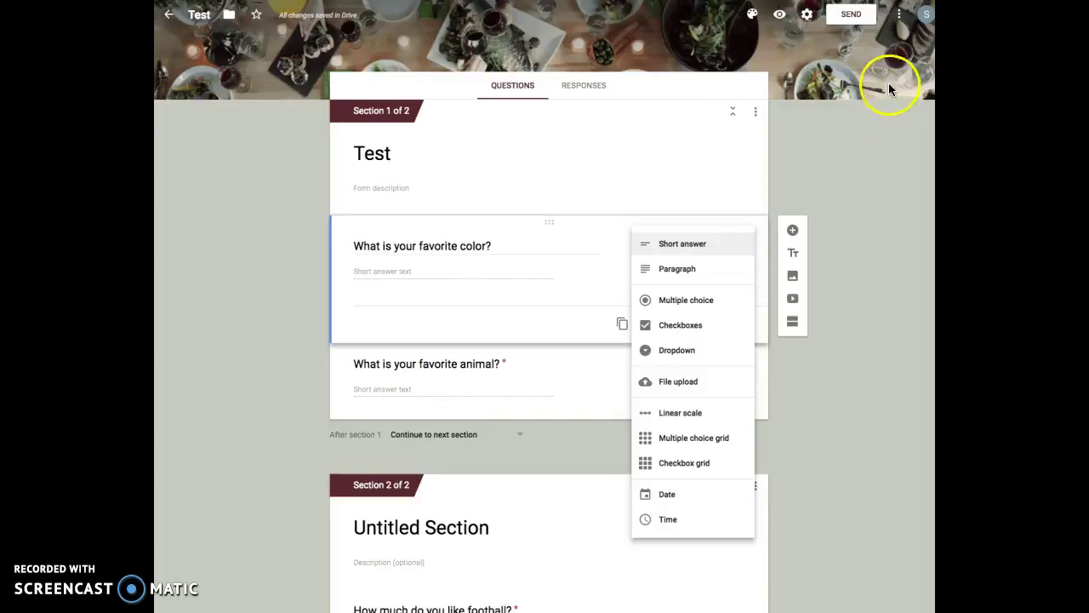
{"action": "left_click", "coordinate": [809, 15]}
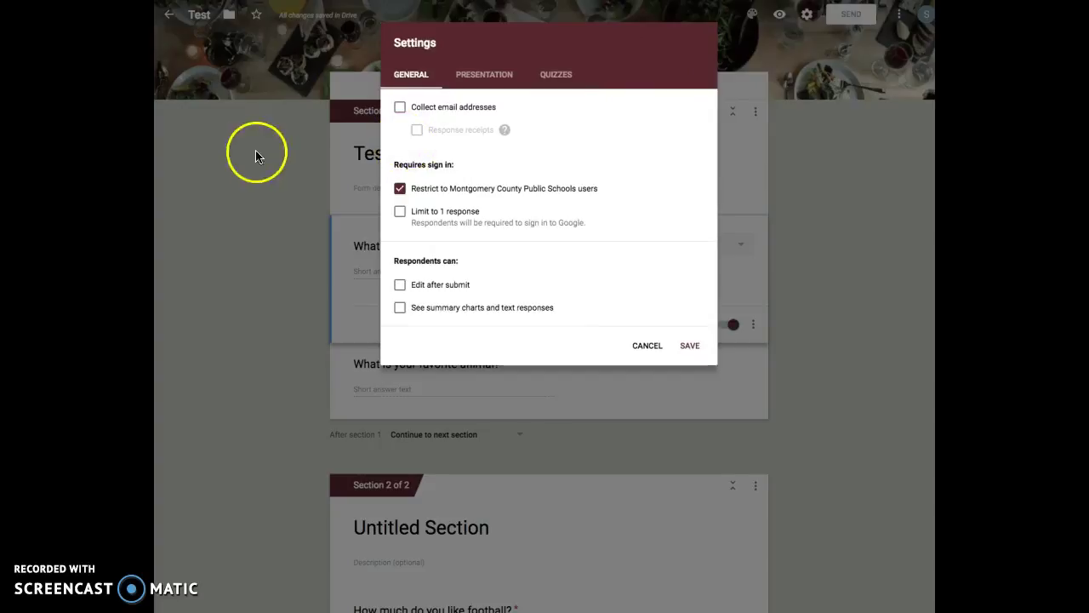
Turn on Collect email addresses, review Presentation settings, then move to Quizzes settings
{"action": "left_click", "coordinate": [399, 108]}
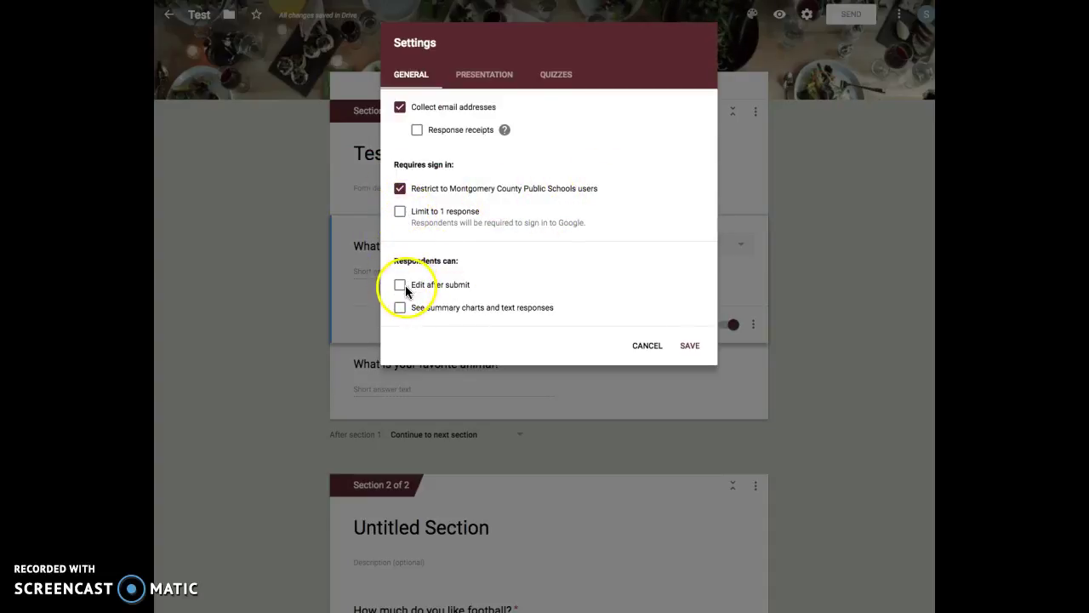
{"action": "left_click", "coordinate": [478, 77]}
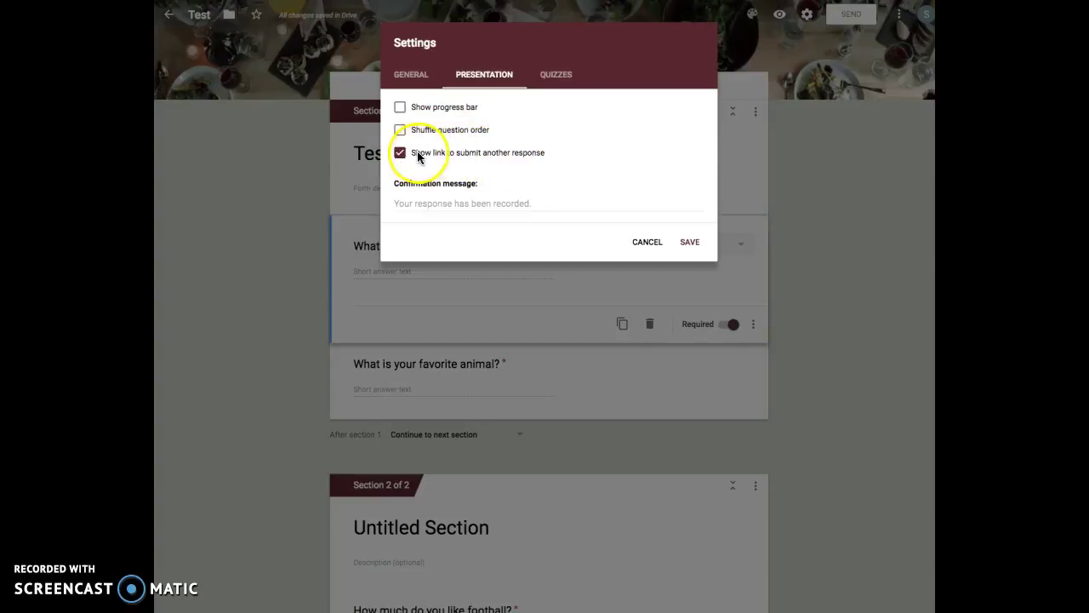
{"action": "left_click", "coordinate": [563, 76]}
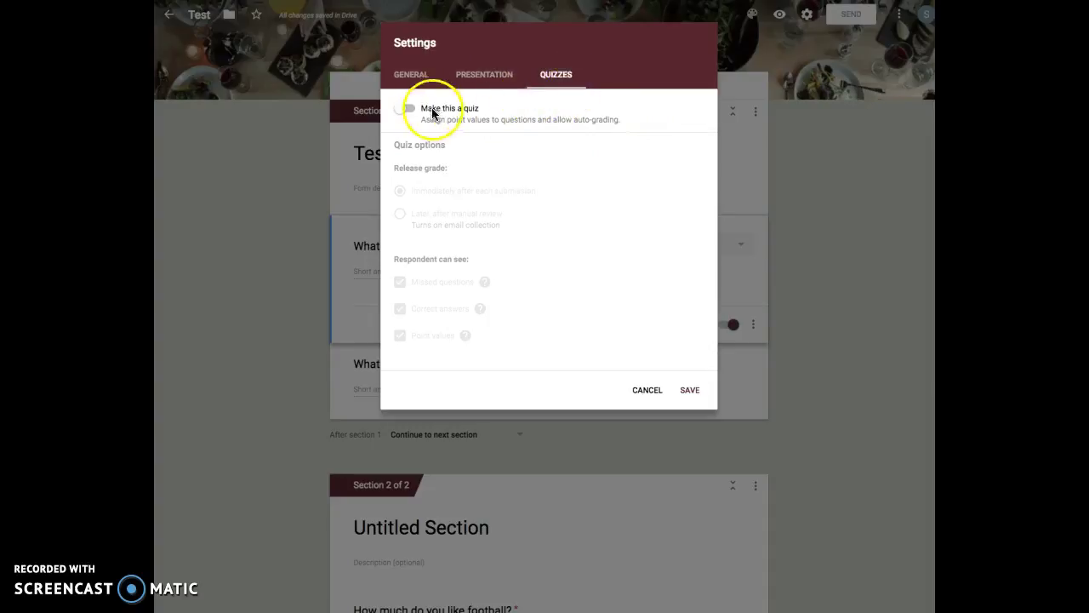
Enable Make this a quiz with grades released immediately and save the settings
{"action": "left_click", "coordinate": [402, 108]}
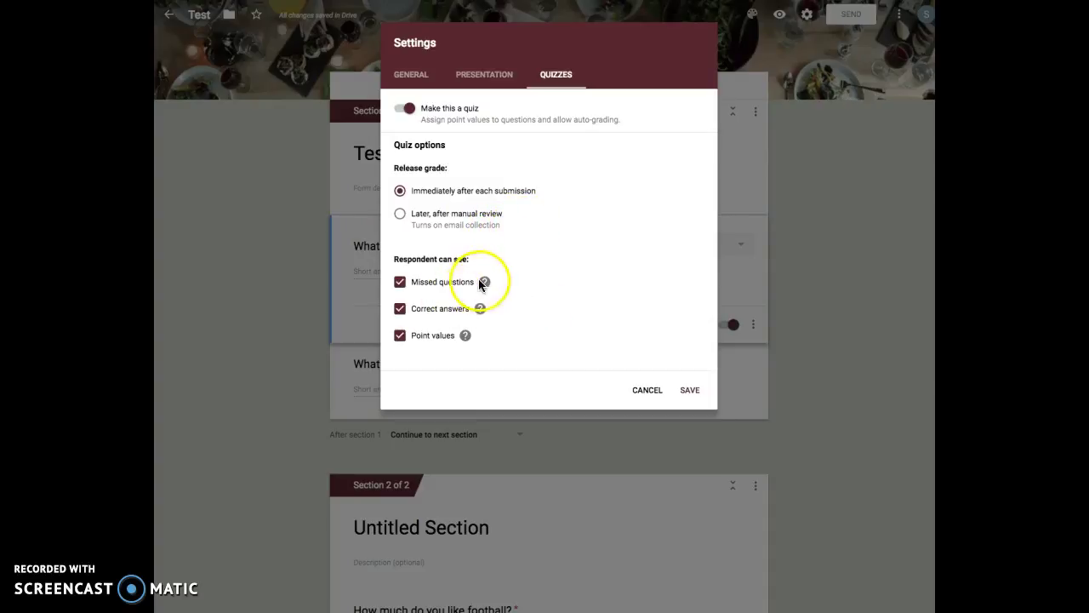
{"action": "mouse_move", "coordinate": [467, 339]}
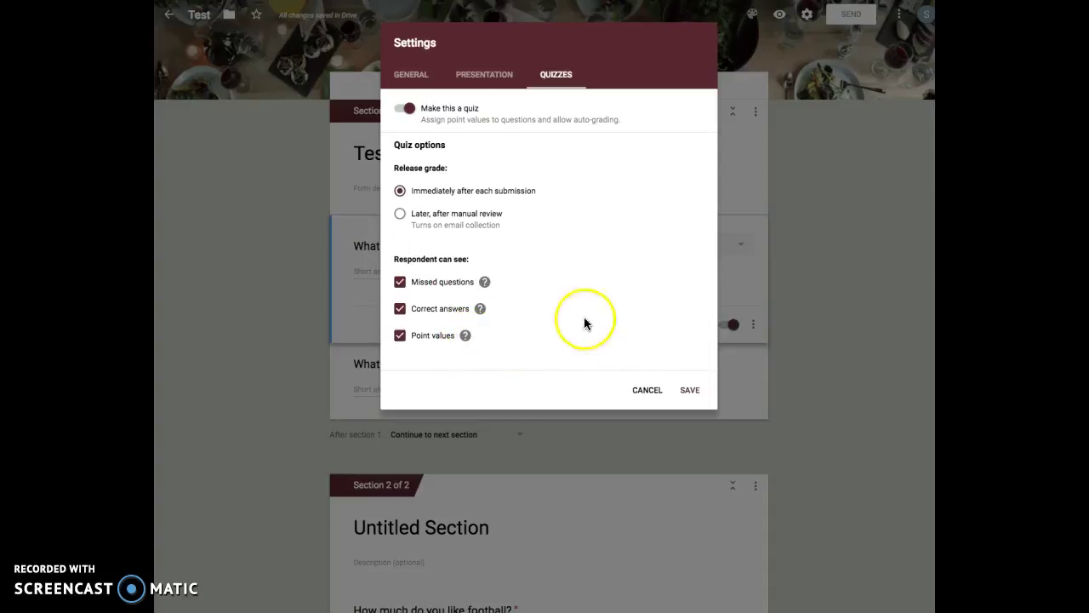
{"action": "left_click", "coordinate": [481, 309]}
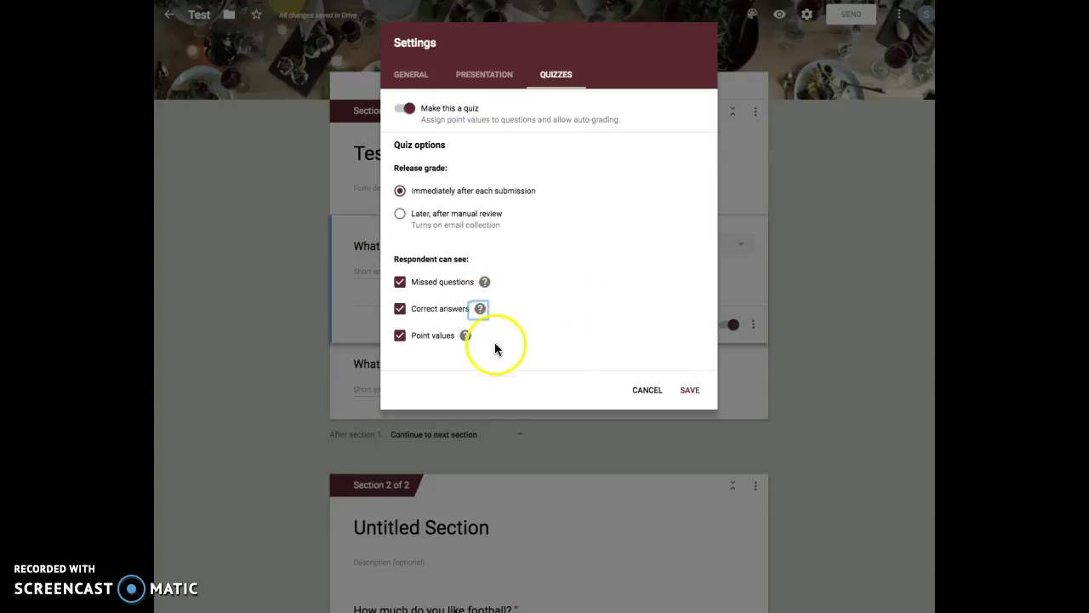
{"action": "left_click", "coordinate": [689, 390]}
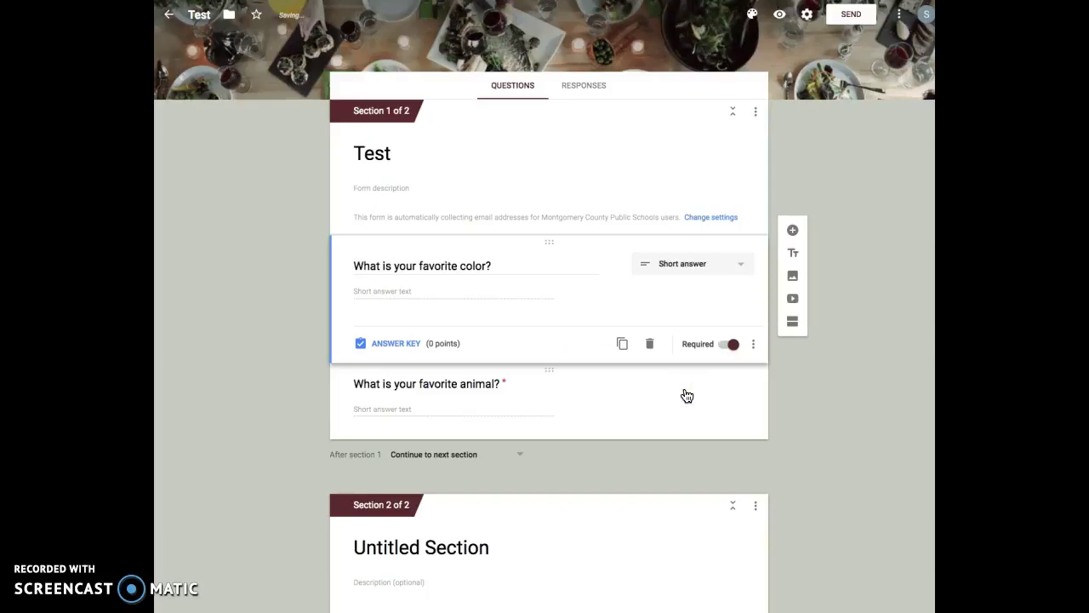
Open the color question's answer key and add Orange as a correct answer
{"action": "left_click", "coordinate": [379, 344]}
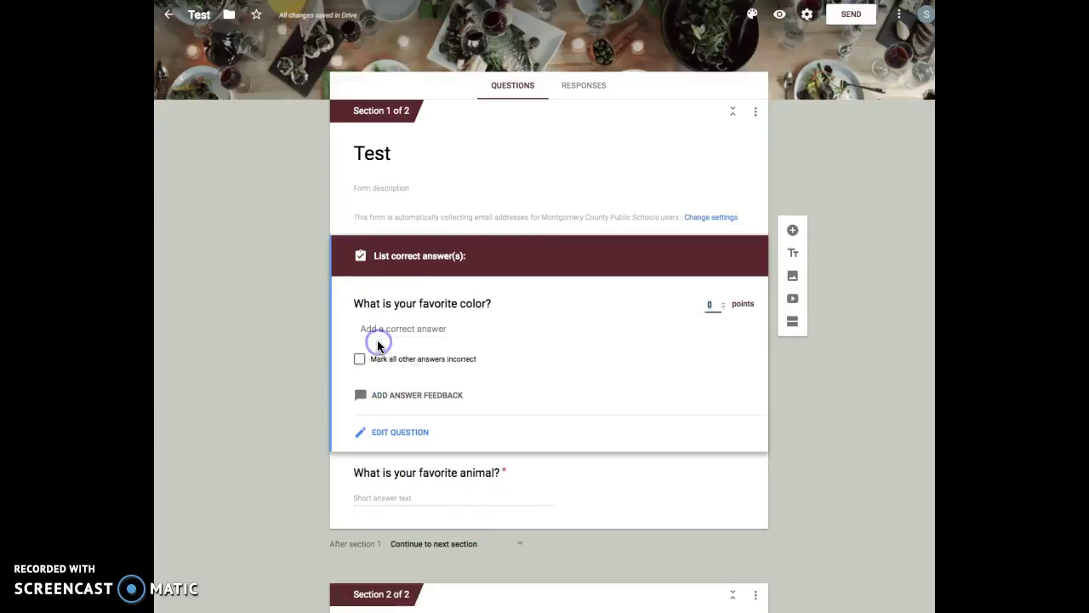
{"action": "left_click", "coordinate": [403, 329]}
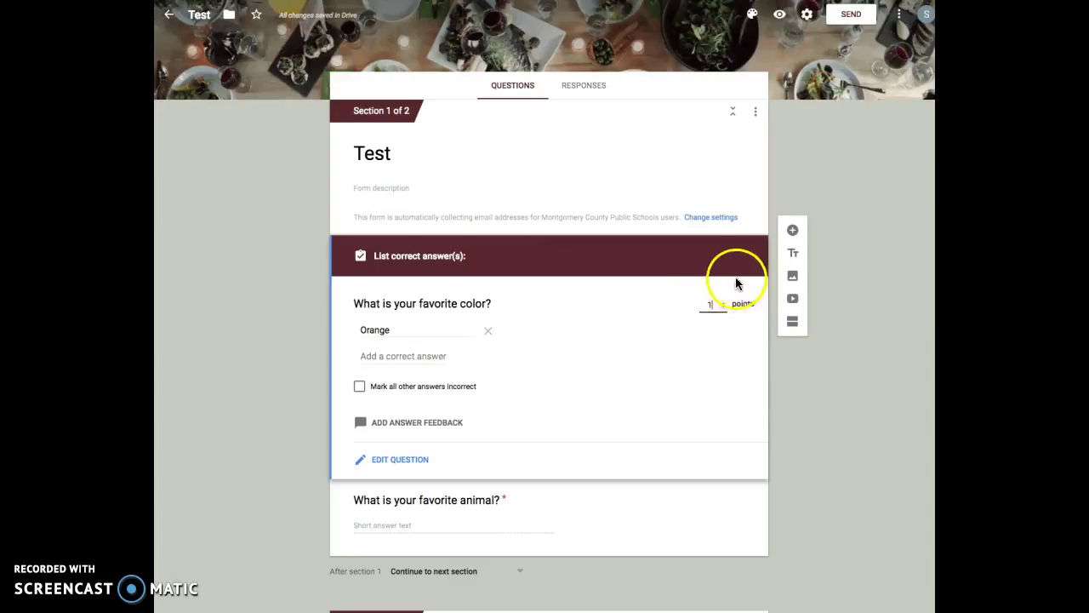
Save the answer-key feedback 'Sorry, blue is too common. Orange is the best!' on the favorite color question
{"action": "left_click", "coordinate": [383, 422]}
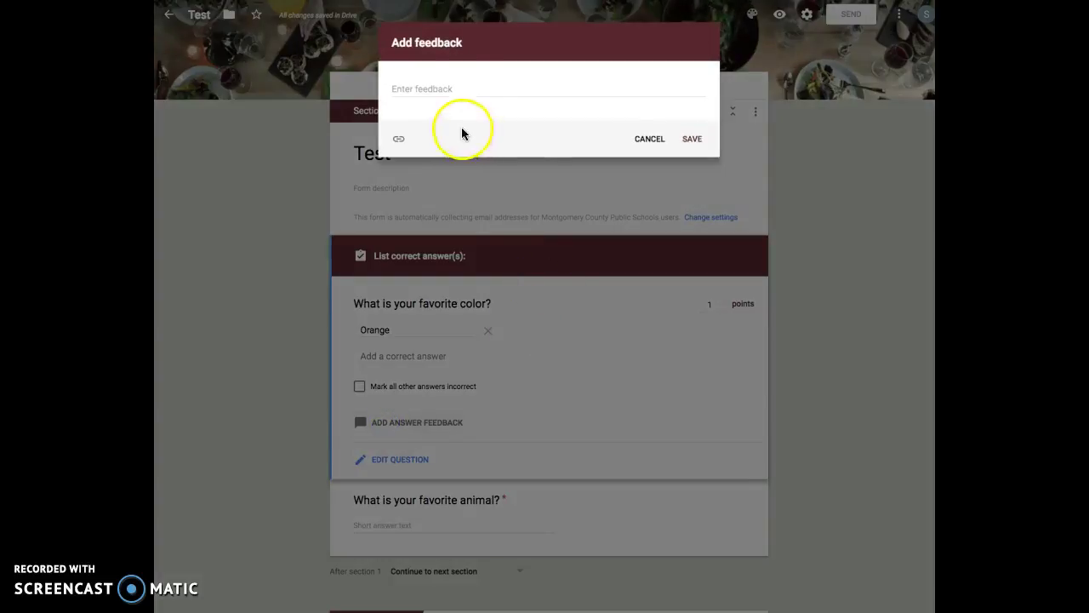
{"action": "left_click", "coordinate": [408, 88]}
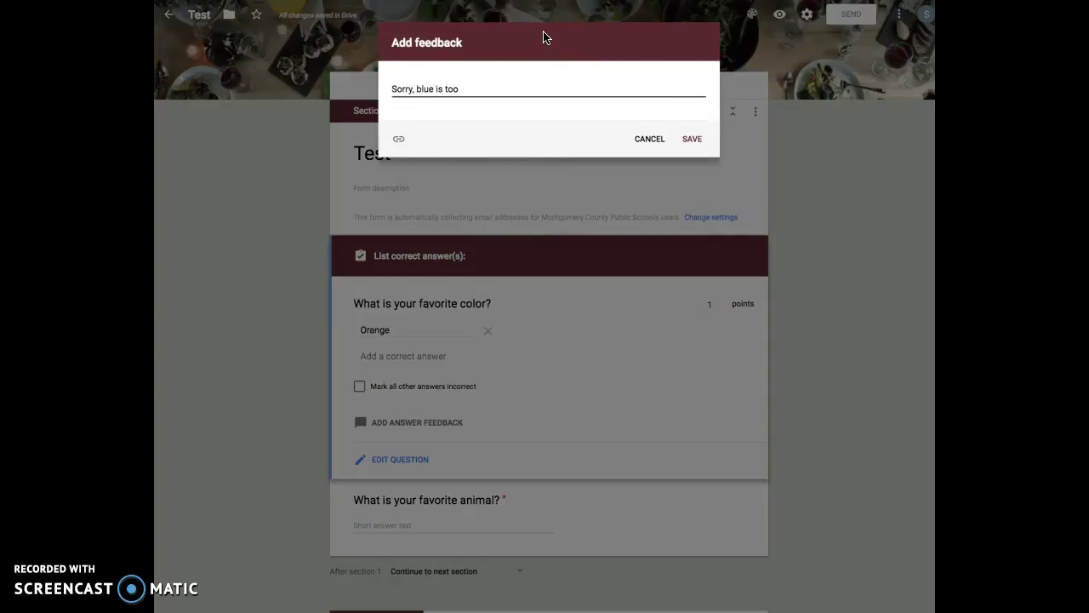
{"action": "type", "text": "Sorry, blue is too common.  Orange is the best!"}
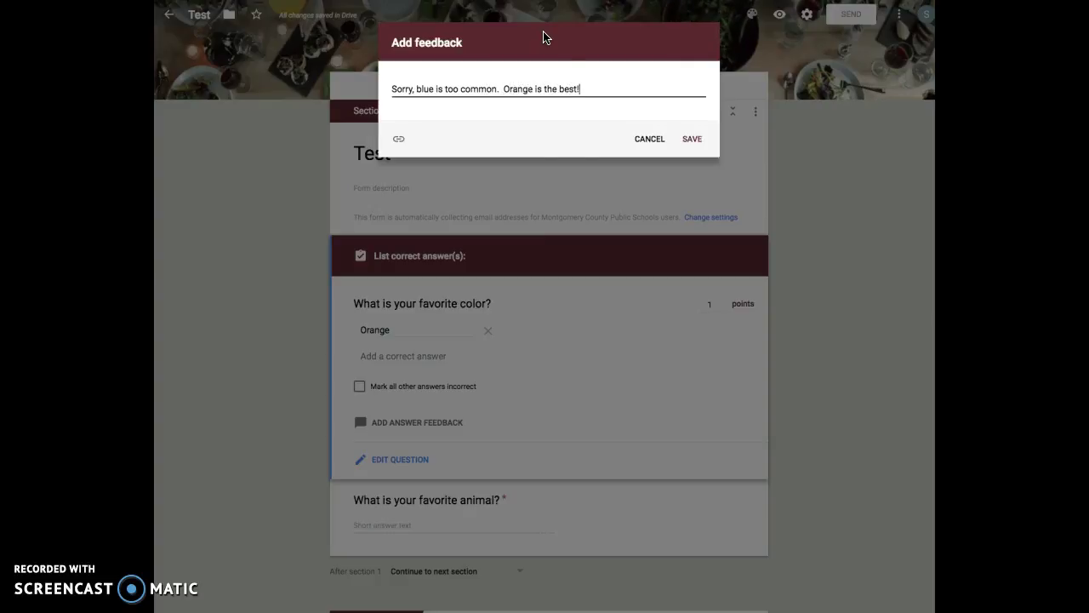
{"action": "left_click", "coordinate": [691, 139]}
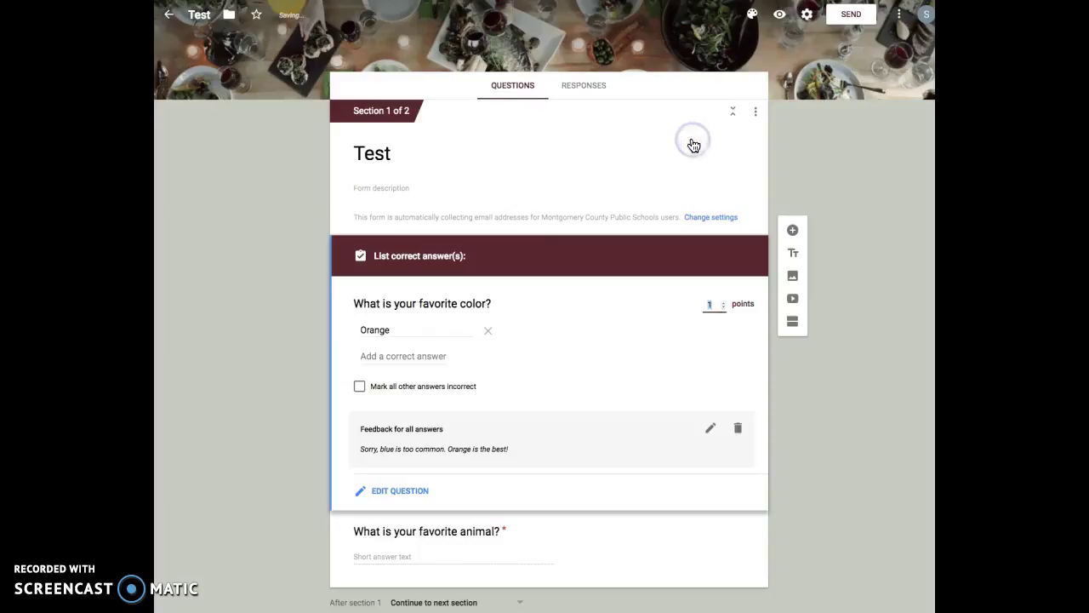